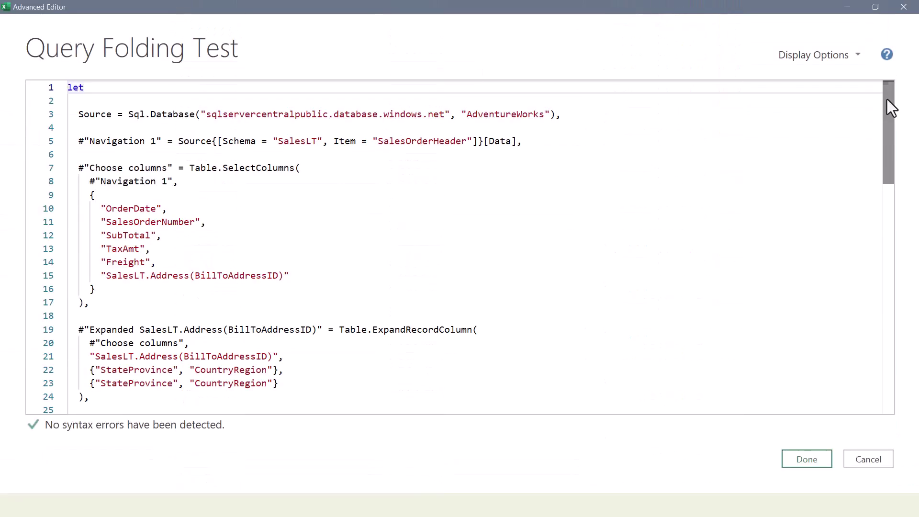
- Leave the Advanced Editor and return to the query preview with Source and Navigation steps
mouse_move(886, 99)
mouse_down()
mouse_move(877, 247)
mouse_move(889, 107)
mouse_up()
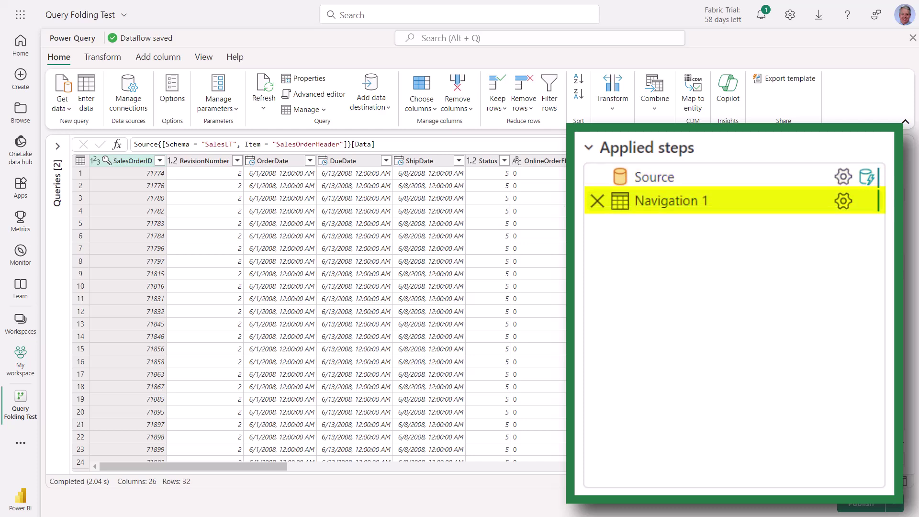
click(655, 177)
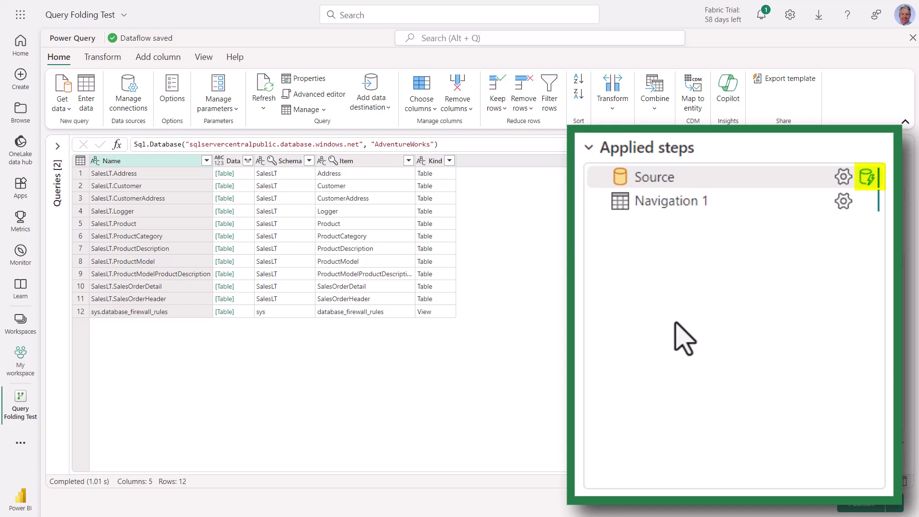
click(684, 200)
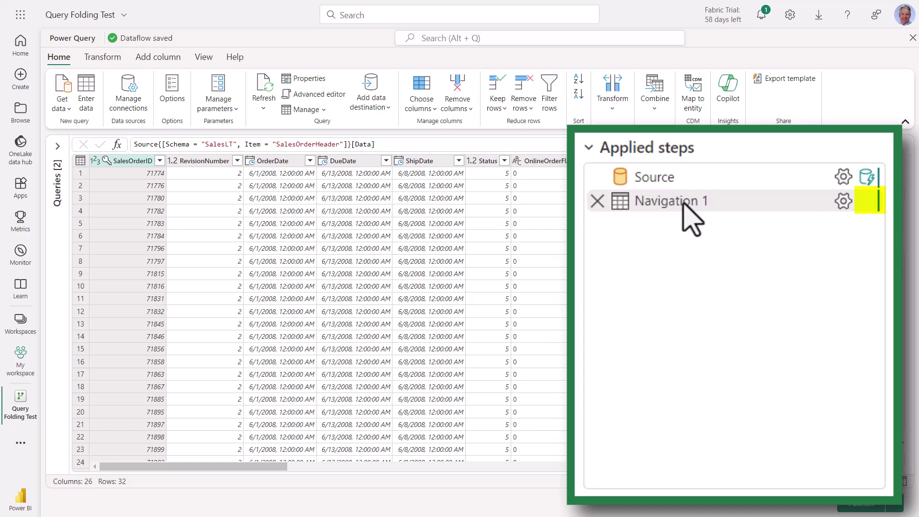
drag(221, 463, 372, 466)
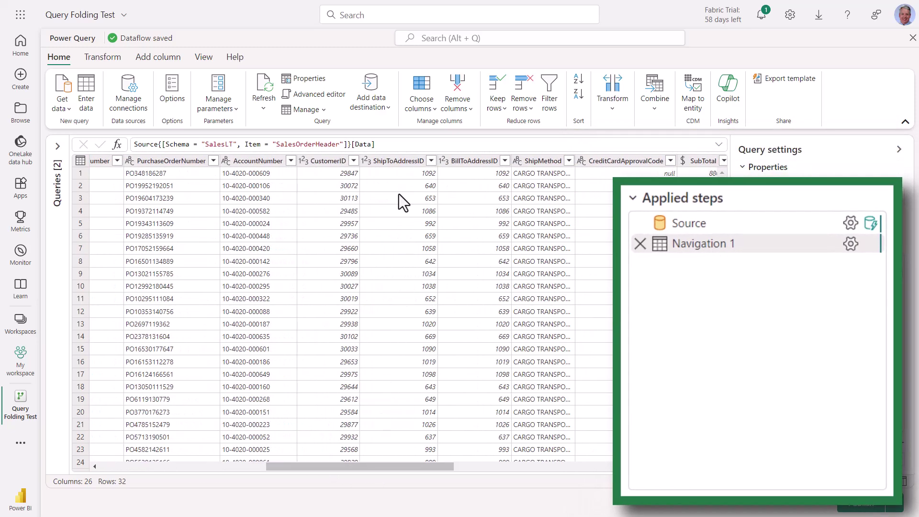
- Choose columns OrderDate, SalesOrderNumber, SubTotal, TaxAmt, Freight and SalesLT.Address(BillToAddressID)
click(421, 85)
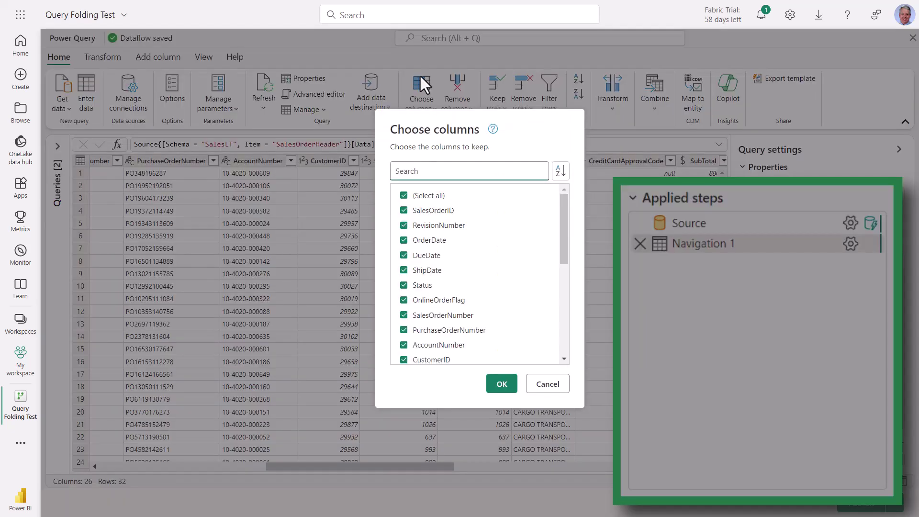
click(403, 195)
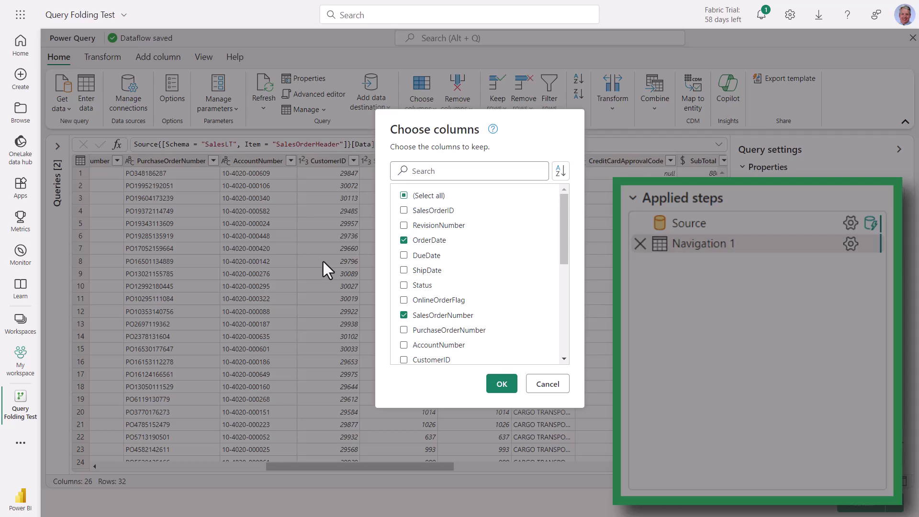
click(500, 384)
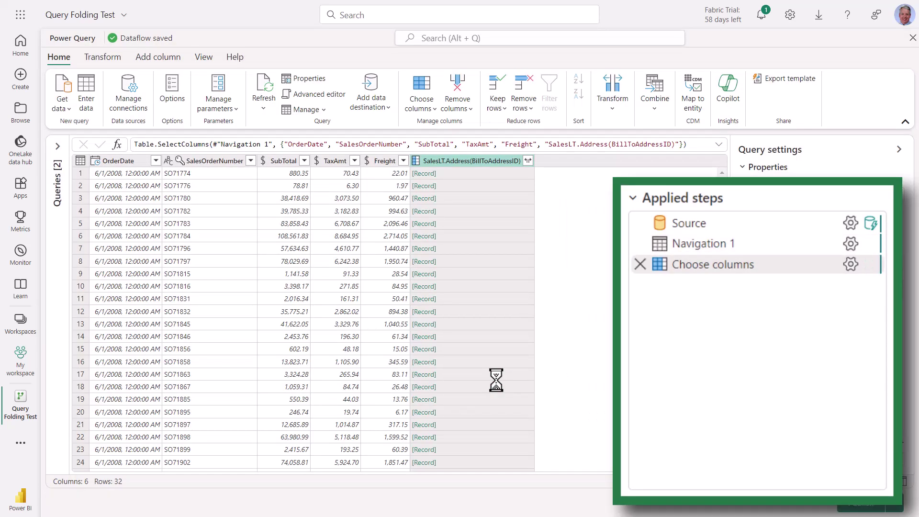
click(455, 211)
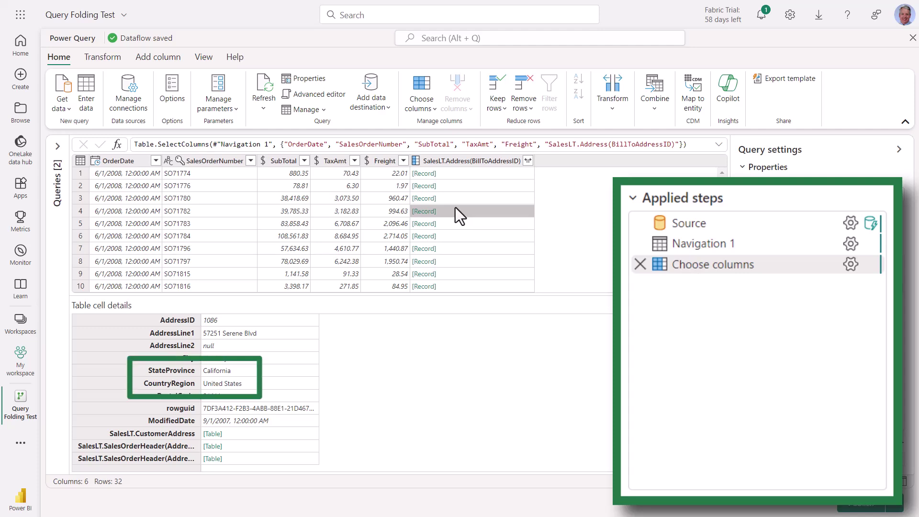
- Expand SalesLT.Address(BillToAddressID) into only its StateProvince and CountryRegion fields
click(527, 160)
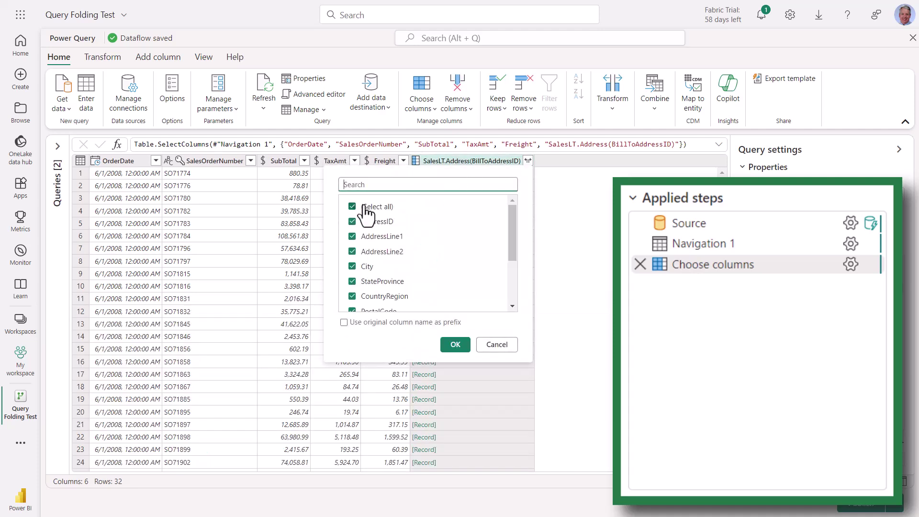
click(365, 206)
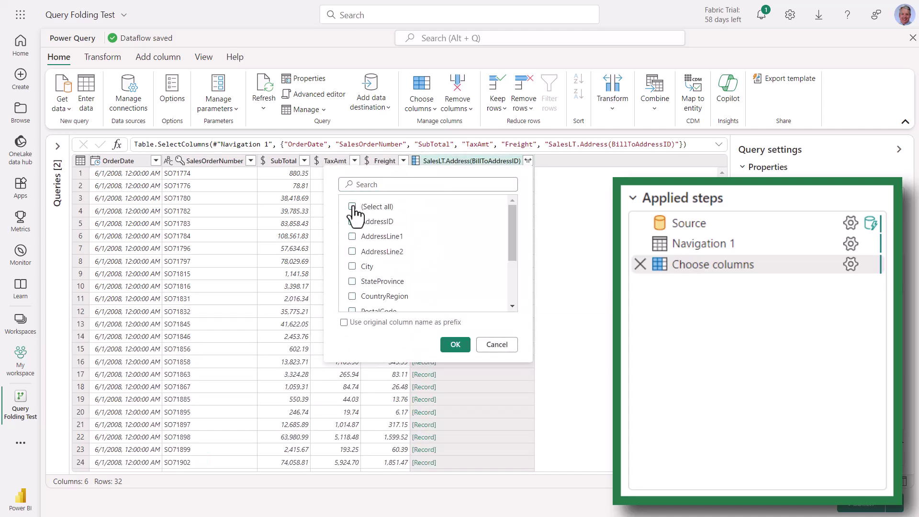
click(352, 281)
click(352, 296)
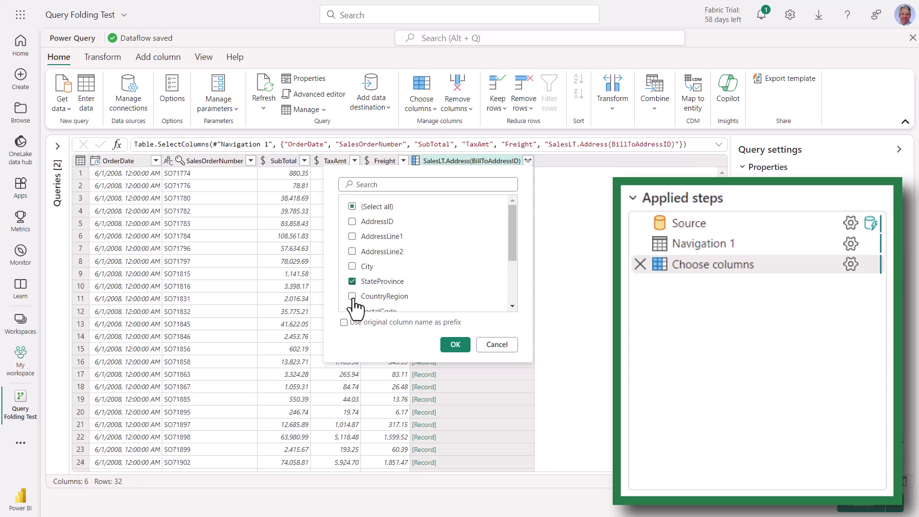
click(455, 346)
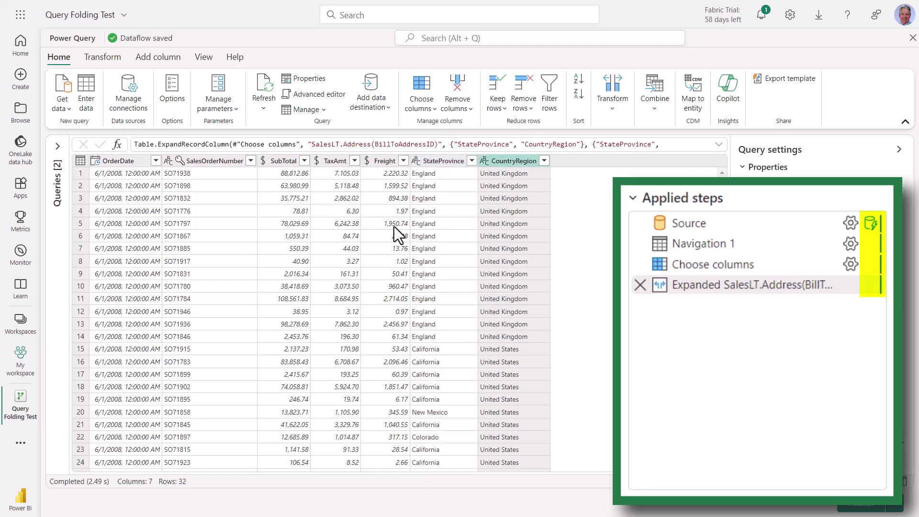
- Add an Addition column summing SubTotal and TaxAmt
click(283, 160)
ctrl+click(331, 159)
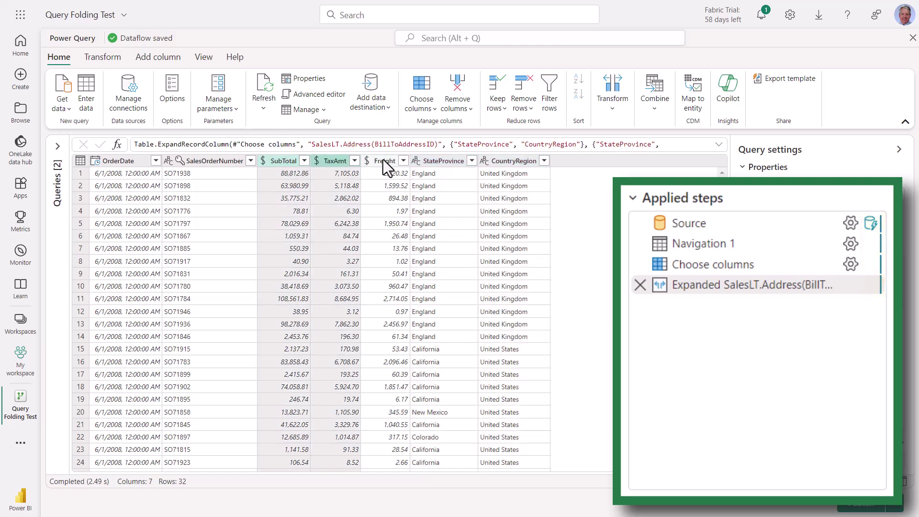
ctrl+click(383, 160)
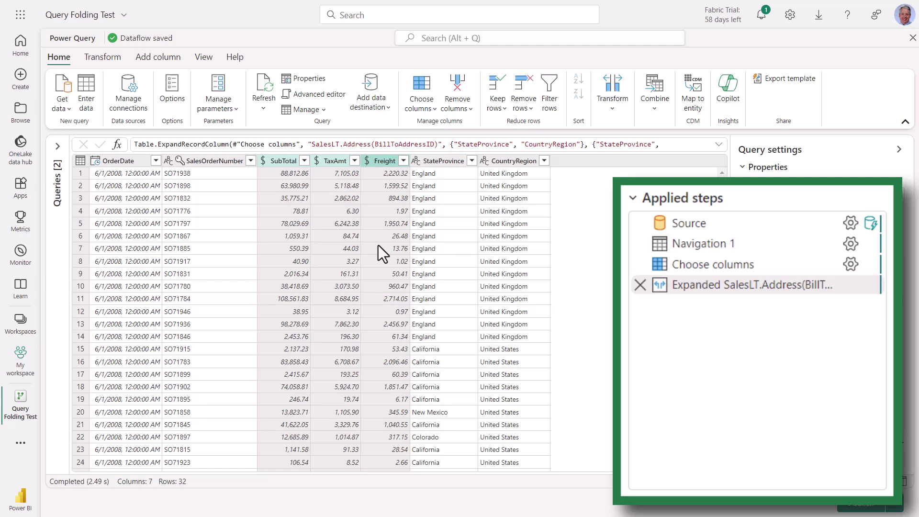
click(165, 56)
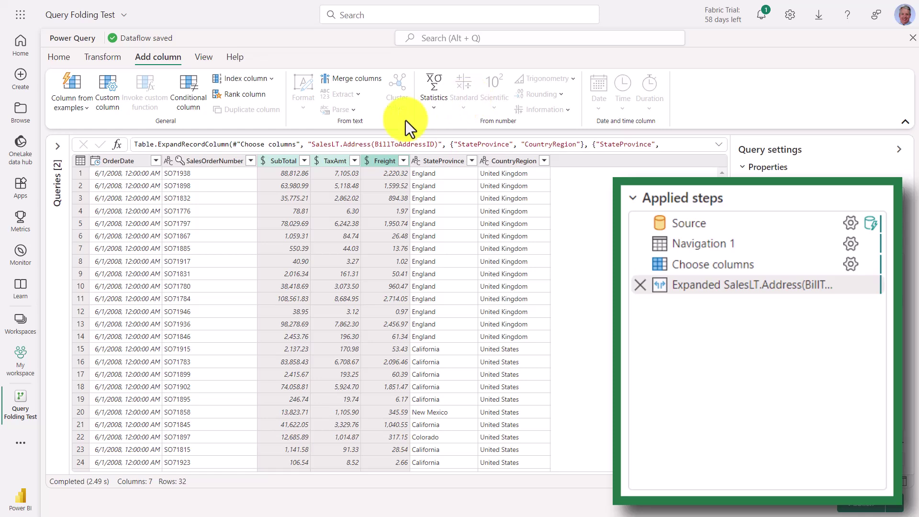
click(280, 162)
ctrl+click(325, 162)
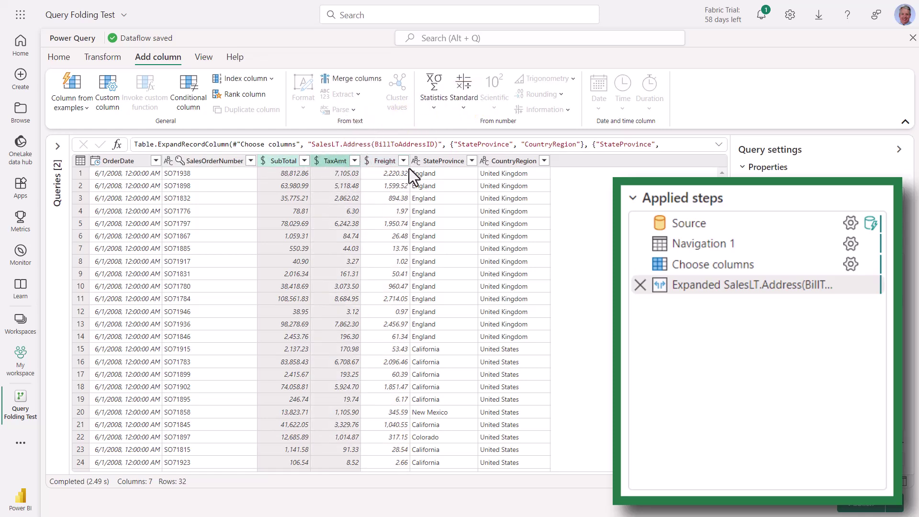
click(463, 90)
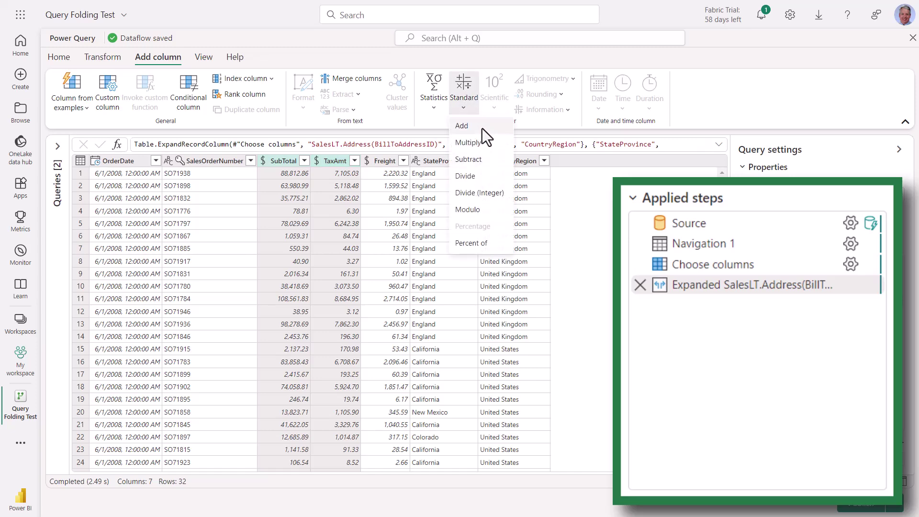
click(482, 128)
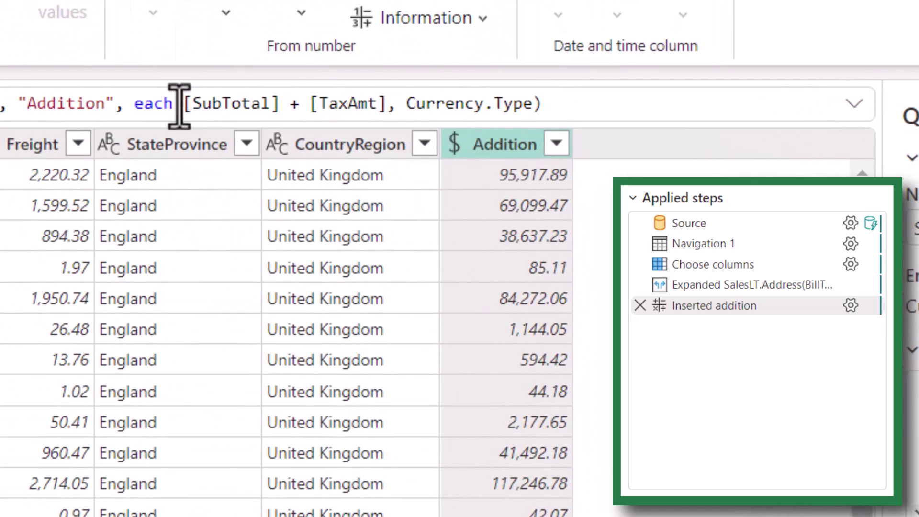
- Edit the Addition formula to also add [Freight]
drag(182, 104, 386, 103)
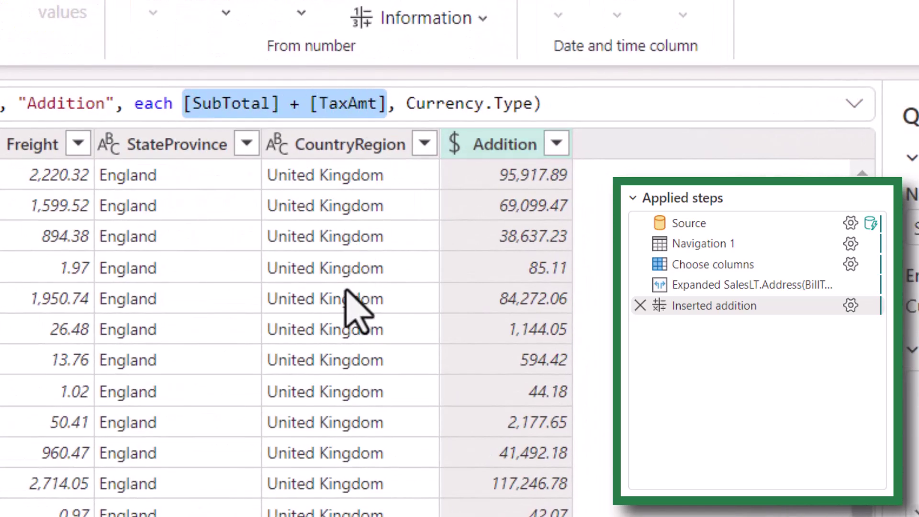
click(387, 103)
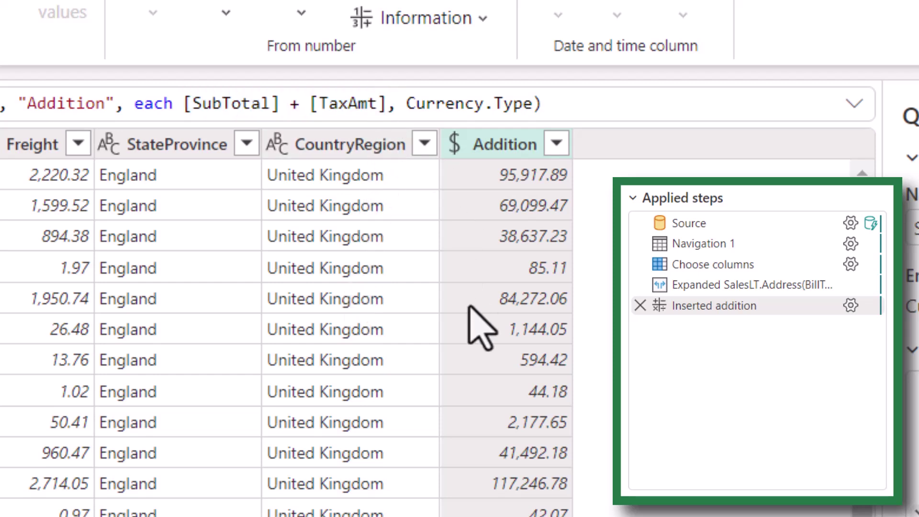
text(+ [Fr)
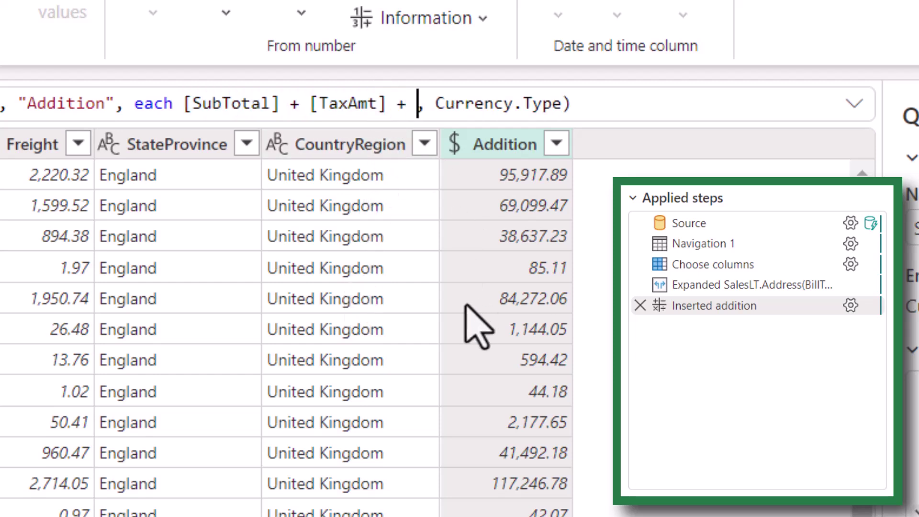
text(eight)
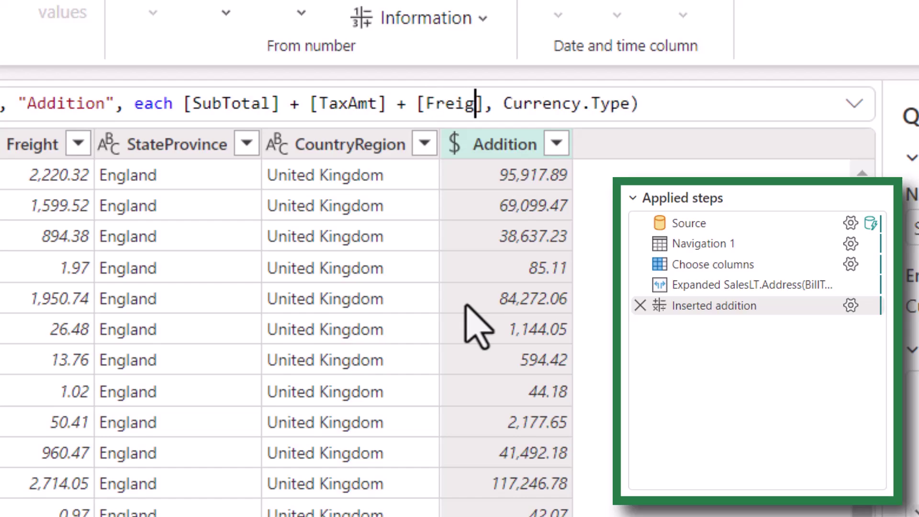
key(Return)
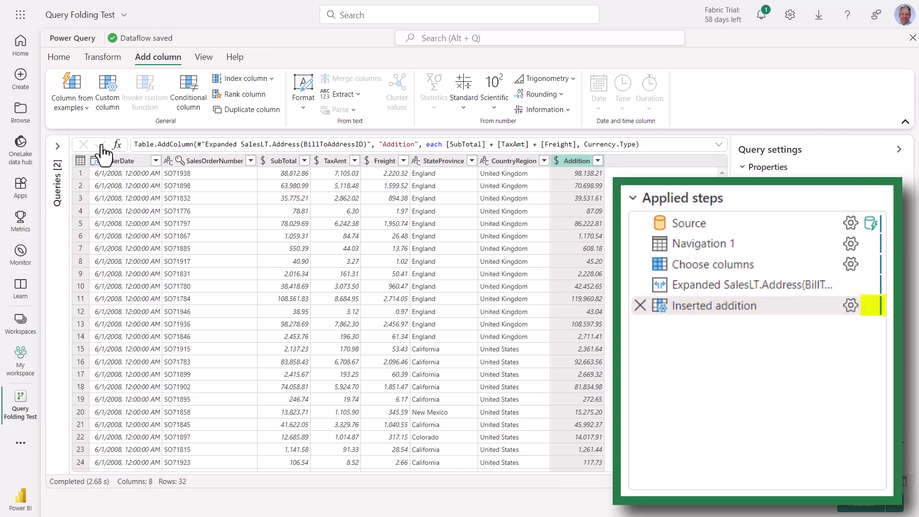
click(116, 160)
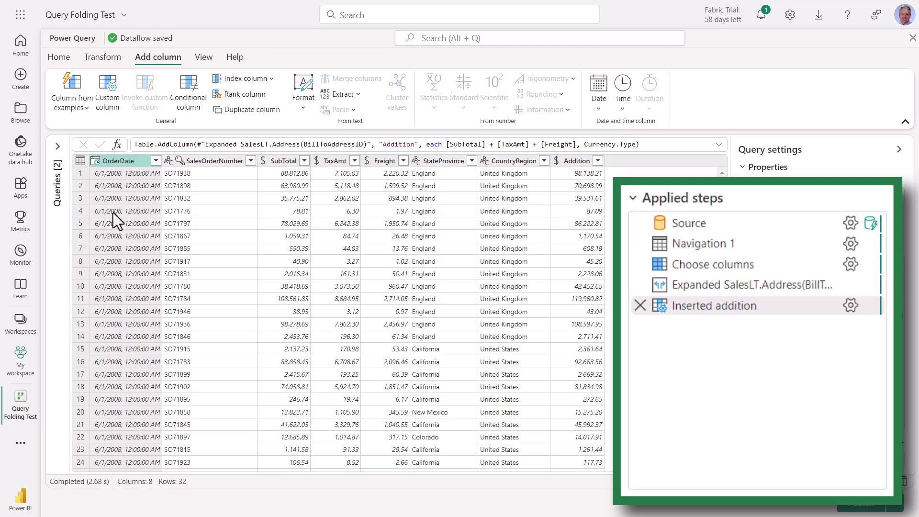
- Change the OrderDate column's data type to Date
click(95, 160)
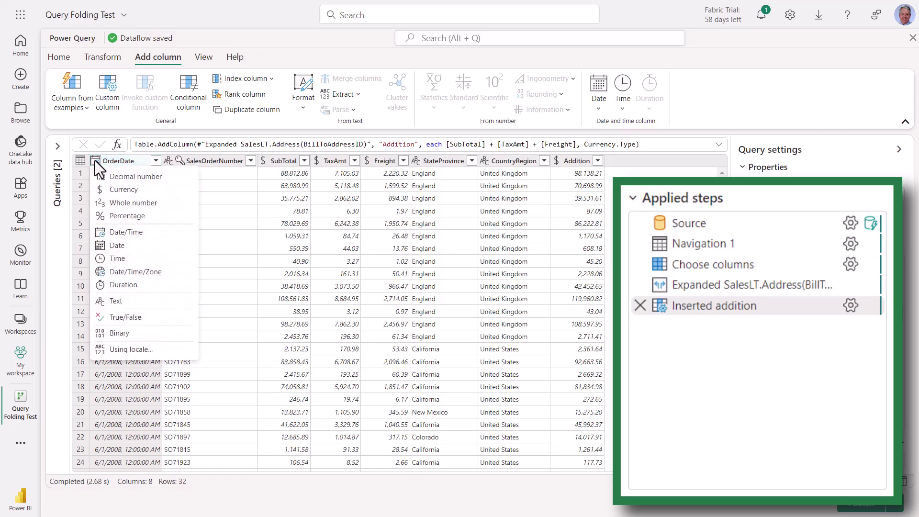
click(122, 247)
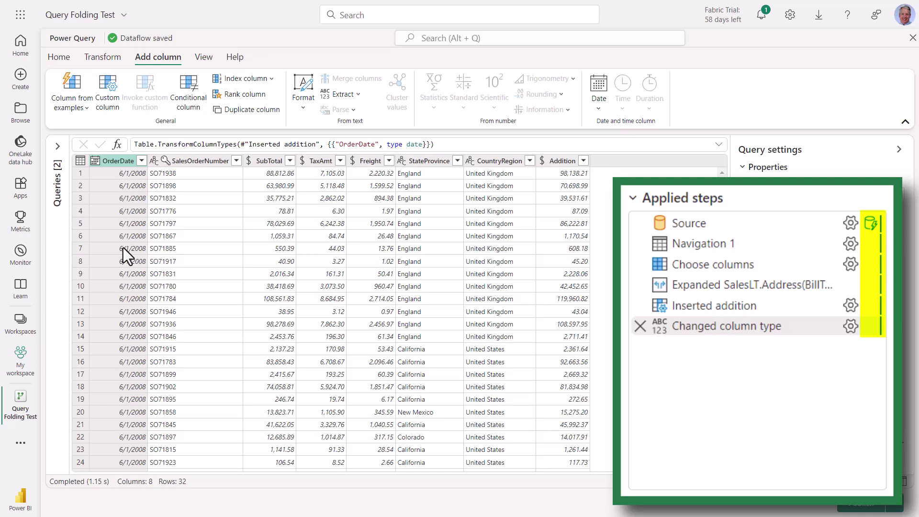
- Apply the Text transforms Capitalize Each Word to the CountryRegion column
click(502, 162)
right_click(503, 162)
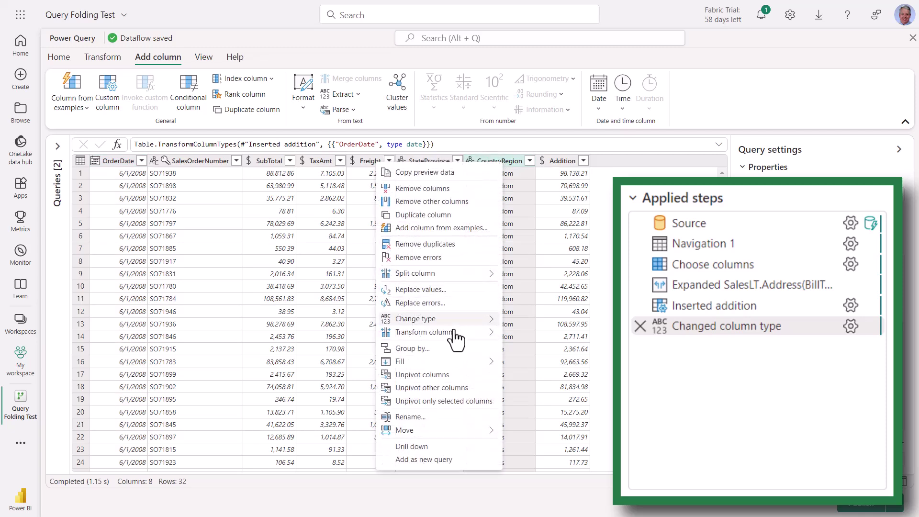
mouse_move(453, 334)
mouse_move(547, 340)
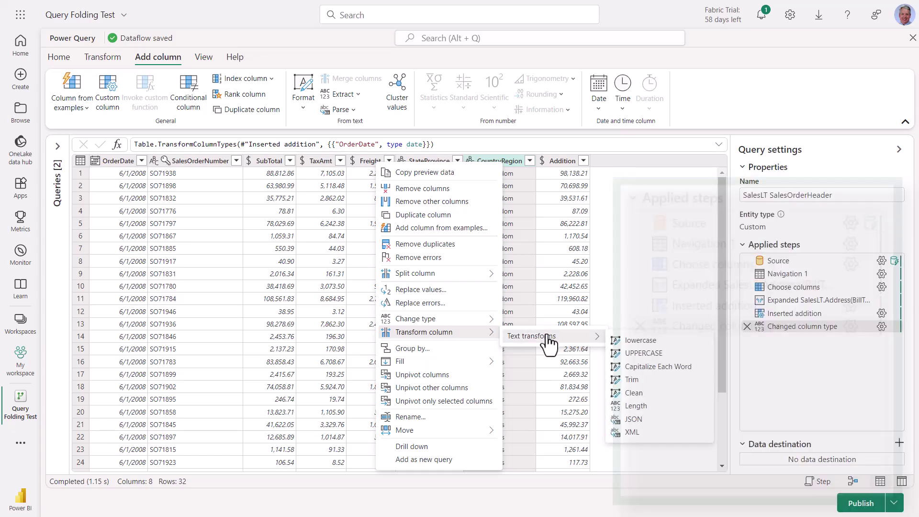
click(689, 378)
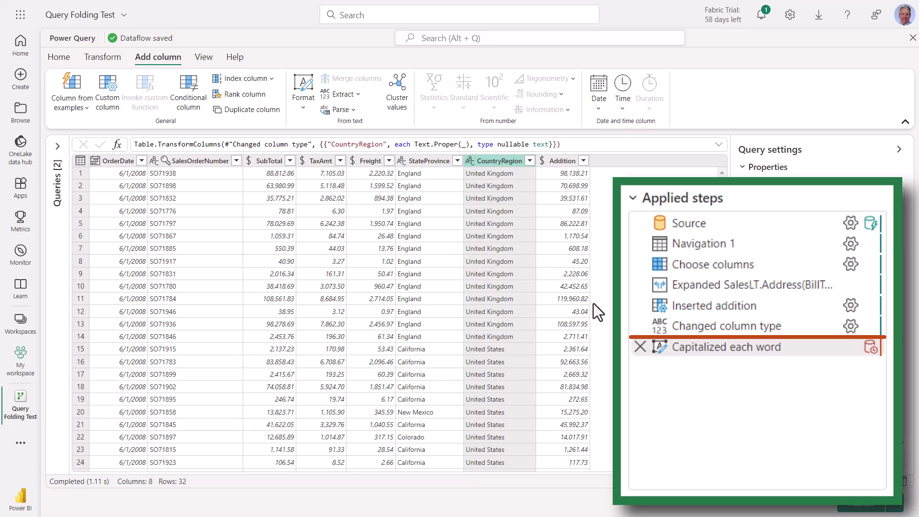
click(421, 160)
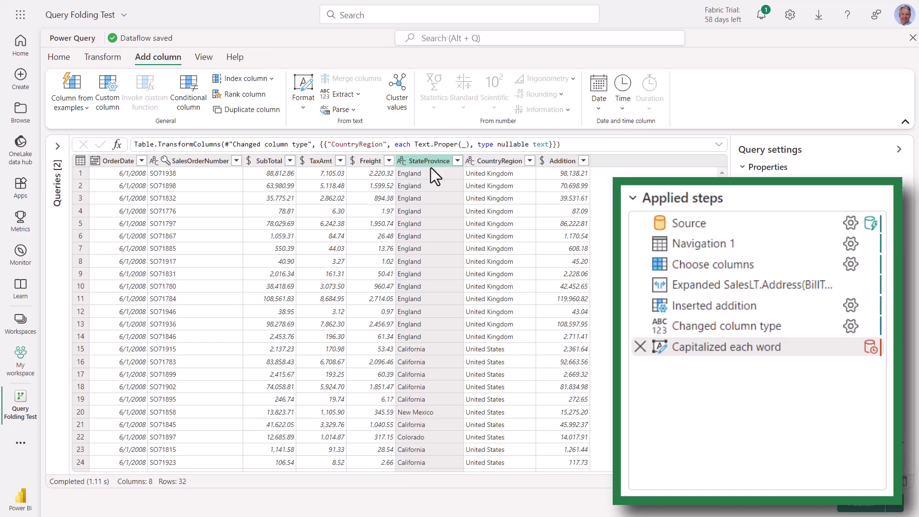
- Filter the StateProvince column to exclude England
click(457, 160)
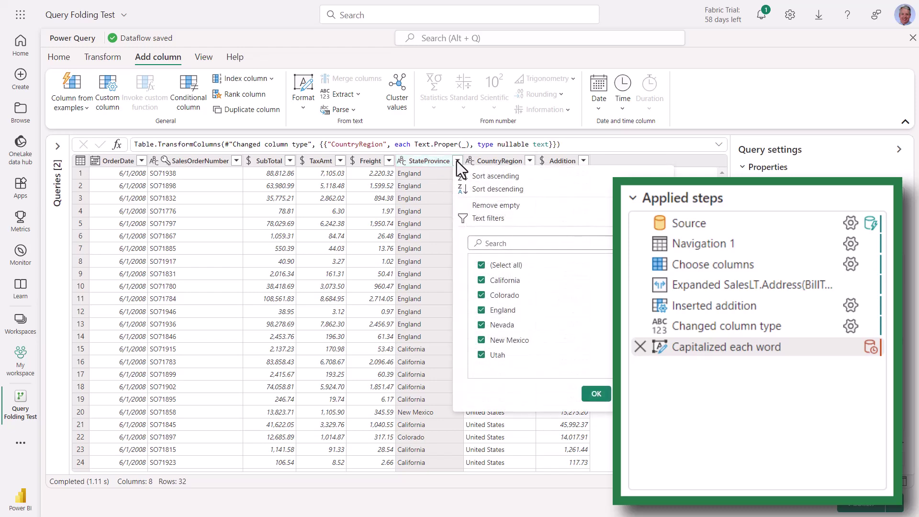
click(481, 310)
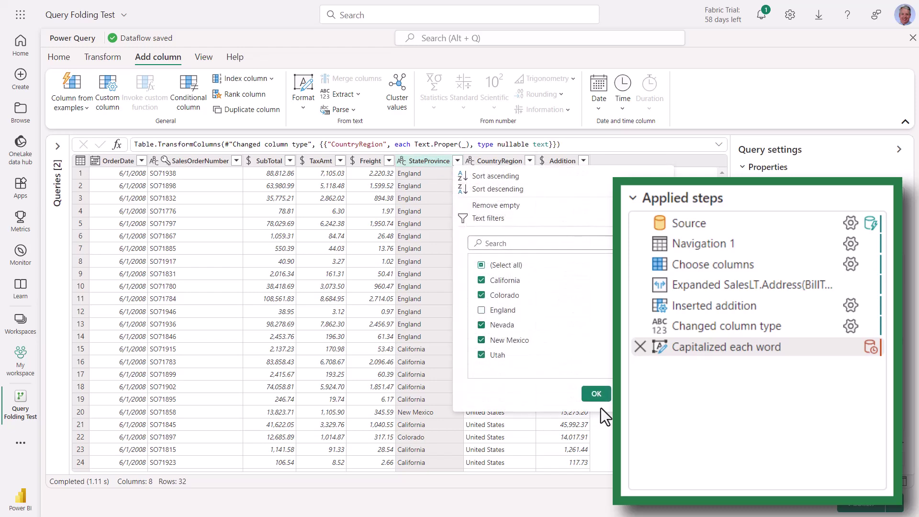
click(597, 395)
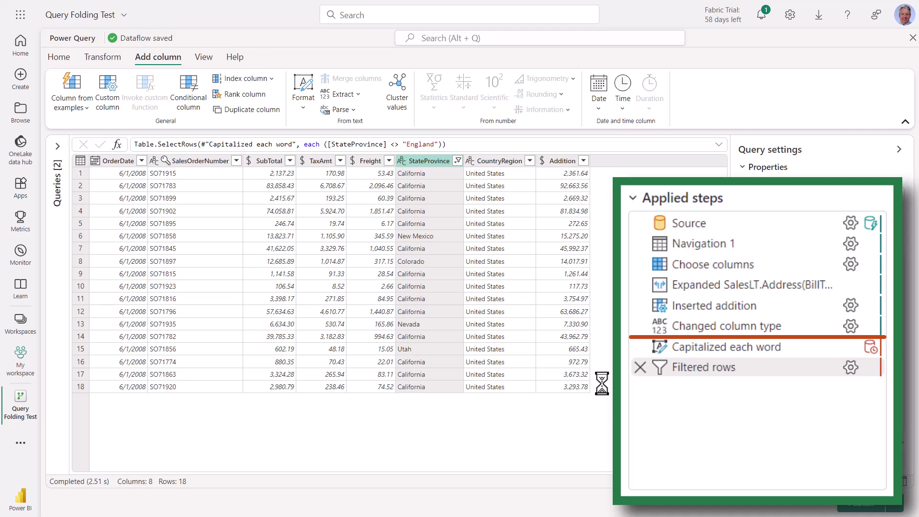
- Rename the Addition column header to Total, adding a Renamed columns step
click(562, 161)
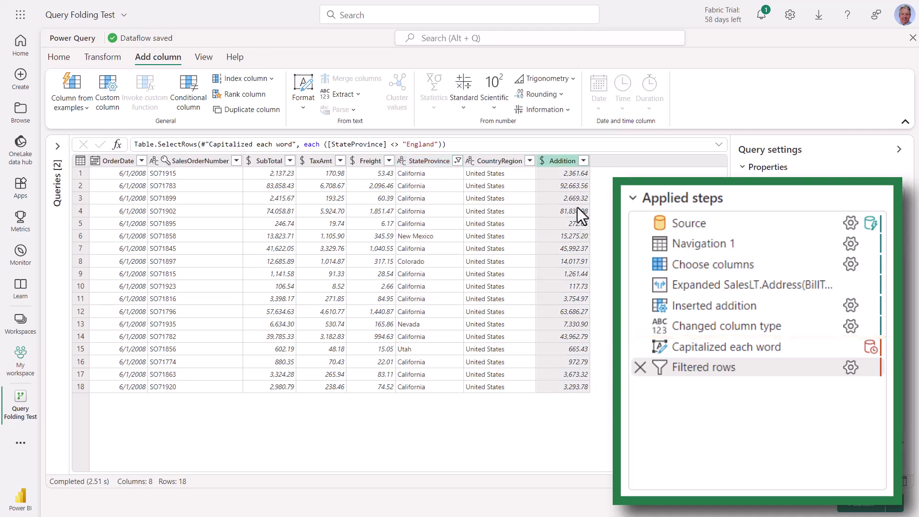
double_click(564, 161)
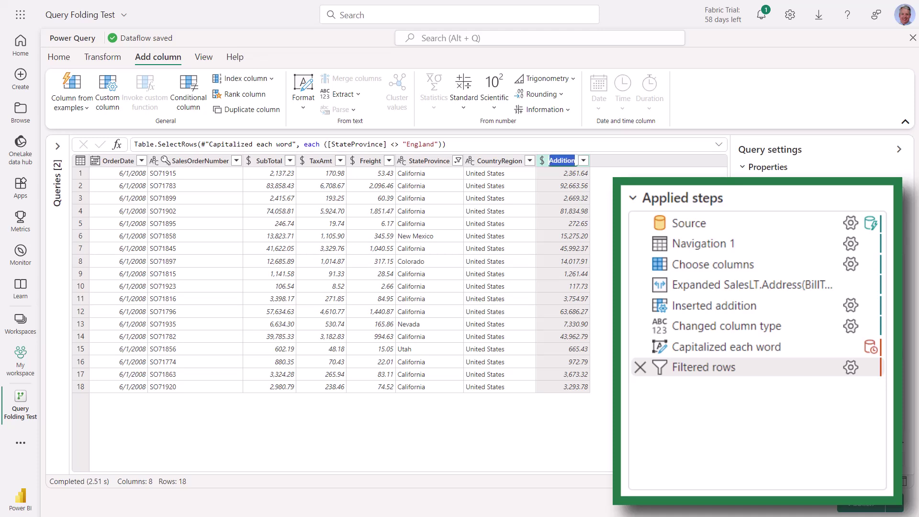
text(Total)
key(Return)
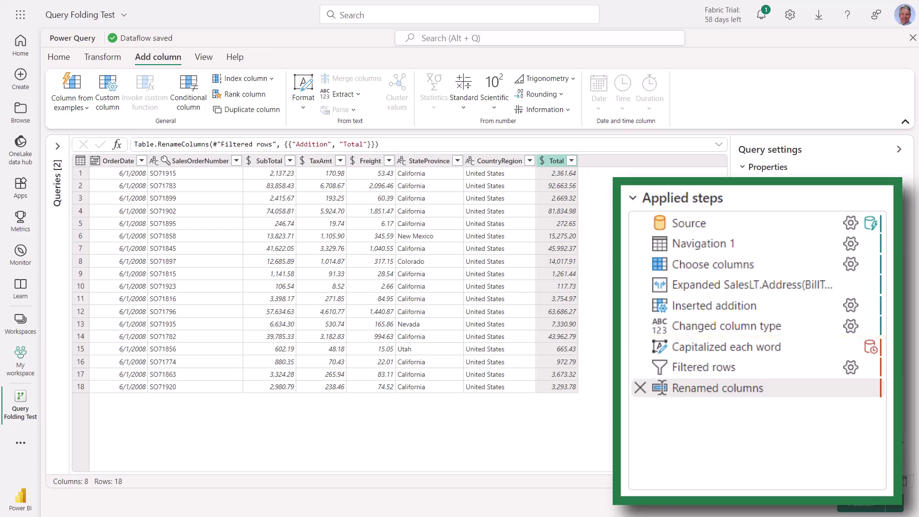
- Sort the 18 rows by the Total column in descending order
click(571, 160)
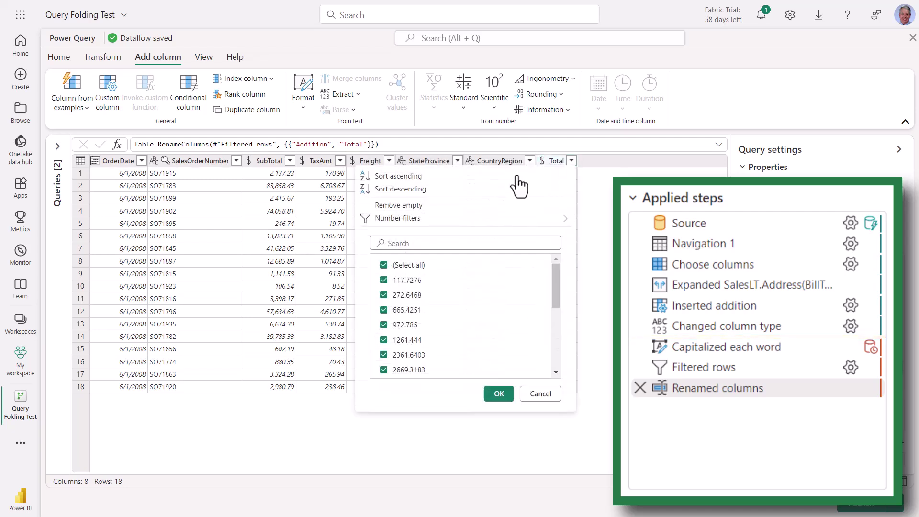
click(467, 190)
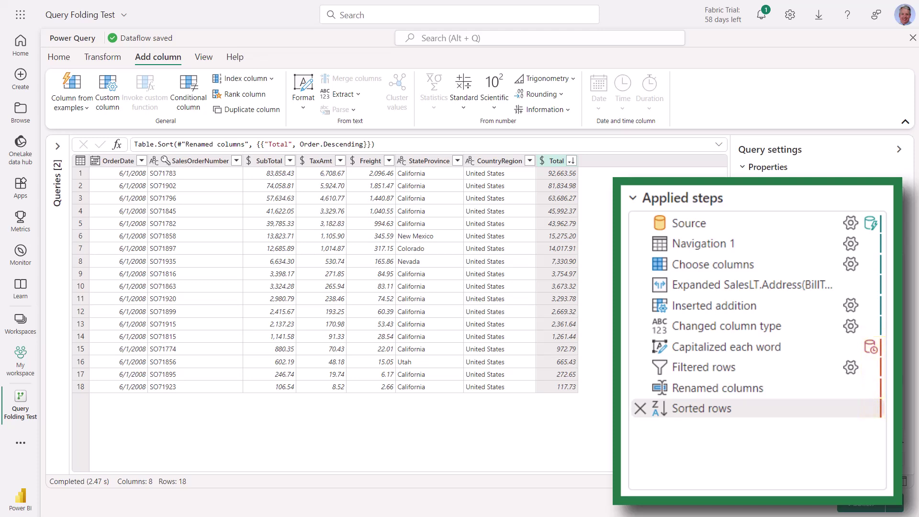
click(519, 250)
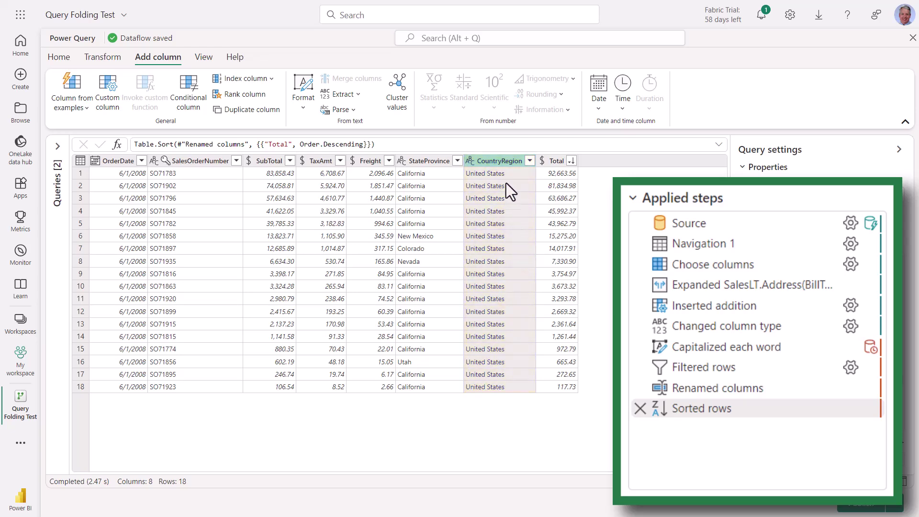
- Delete the CountryRegion column with Remove columns
right_click(504, 162)
click(474, 191)
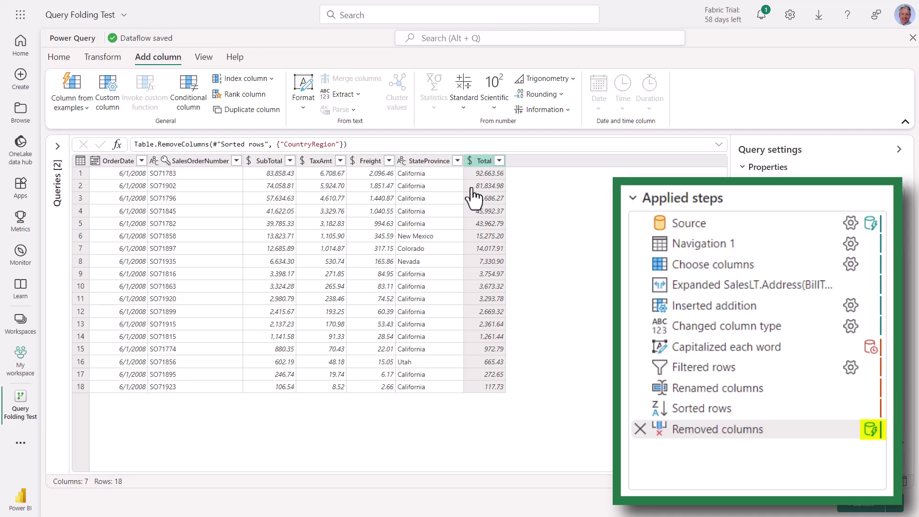
click(110, 161)
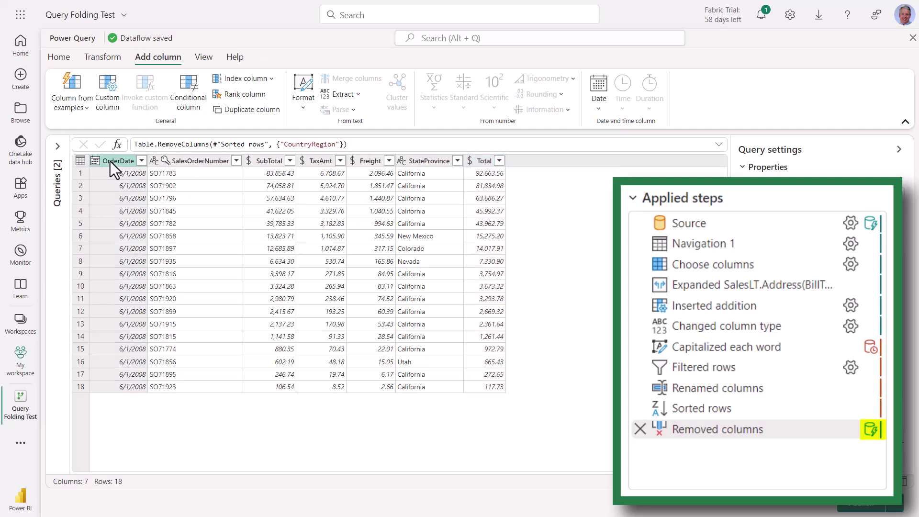
- Convert each OrderDate to its month's last day with Date > Month > End of month, e.g. 6/30/2008
click(102, 57)
click(757, 91)
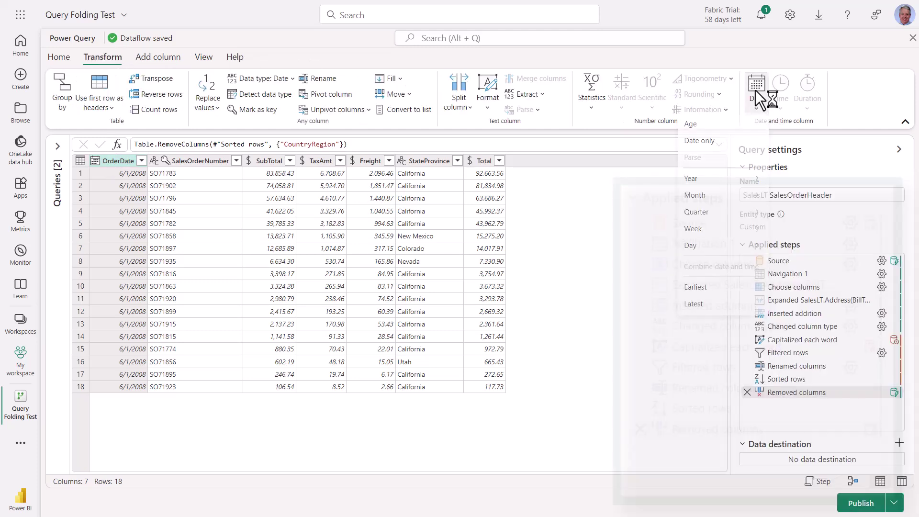
mouse_move(738, 201)
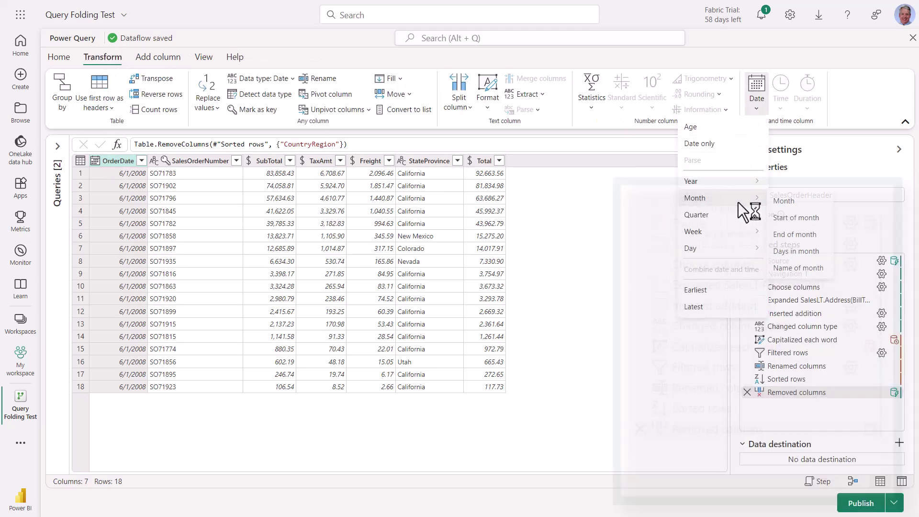
click(808, 235)
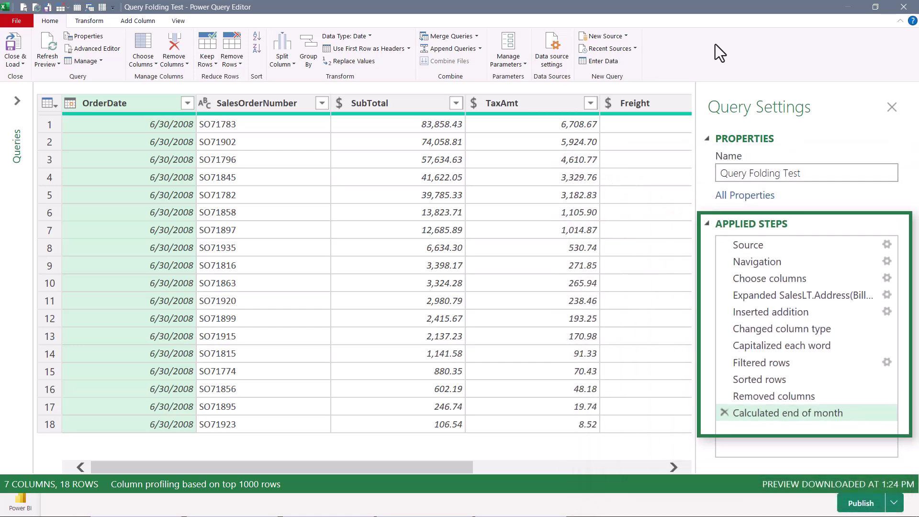
- Preview the Navigation step and view its native SQL, a select of all SalesLT.SalesOrderHeader columns
click(765, 264)
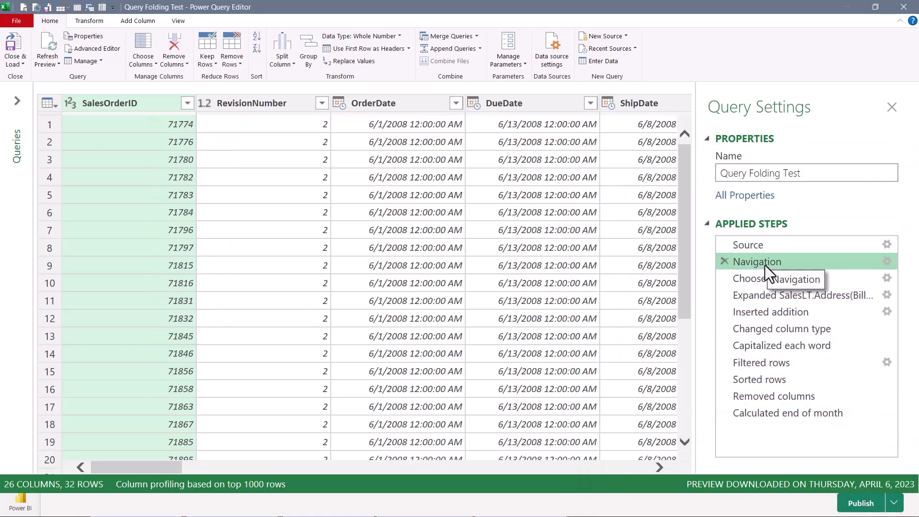
right_click(765, 262)
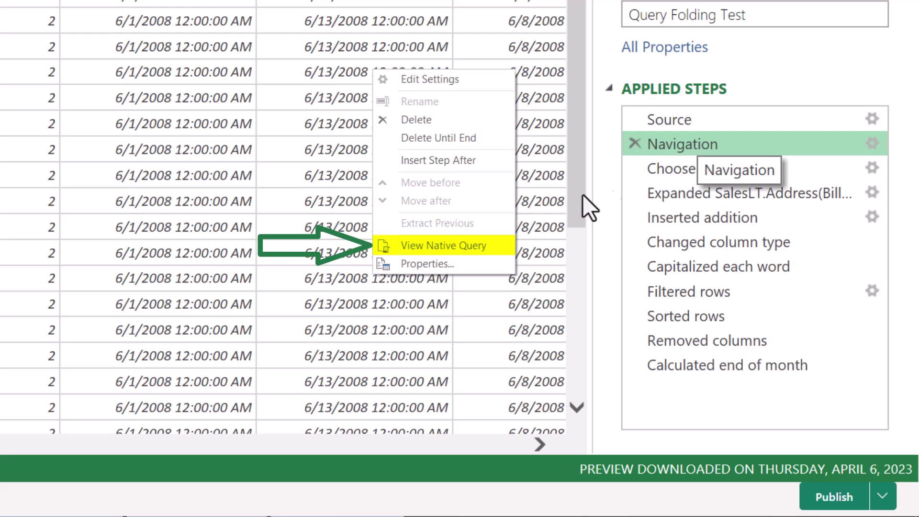
click(443, 245)
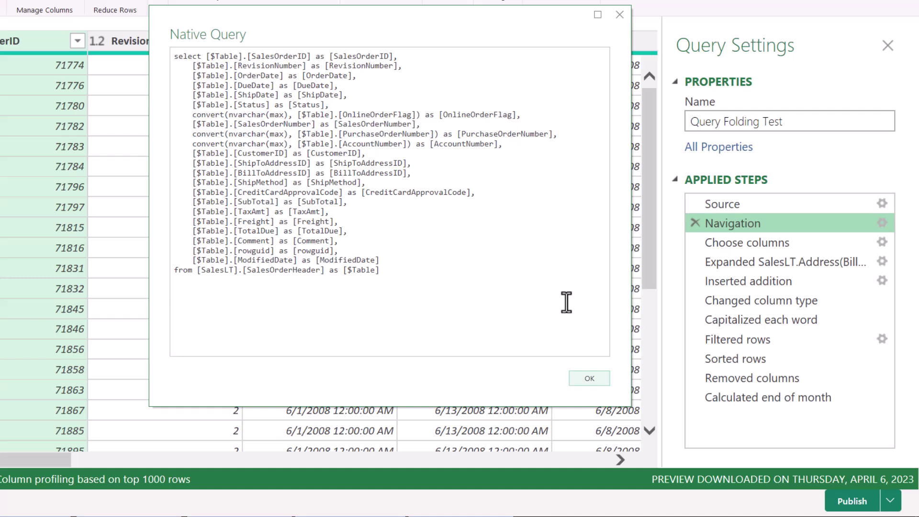
- Close the native SQL, confirm Source has no View Native Query, and reselect Navigation
click(749, 199)
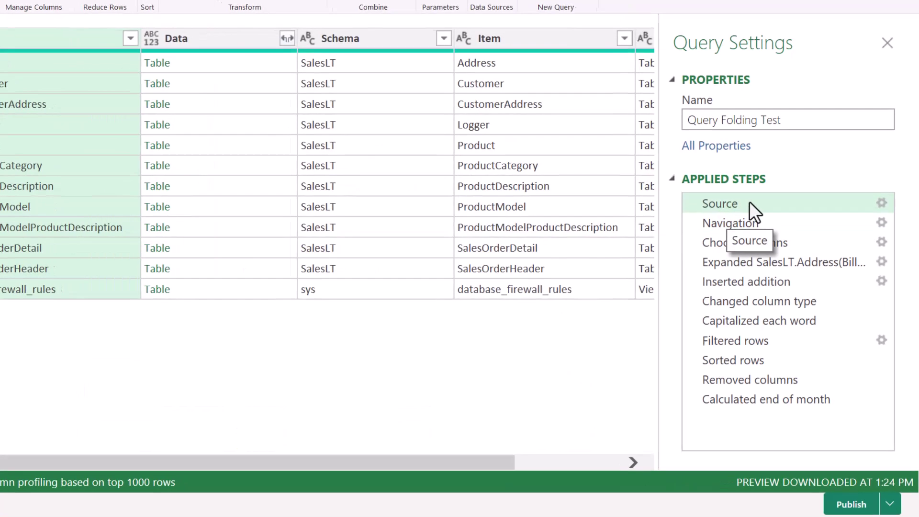
right_click(749, 201)
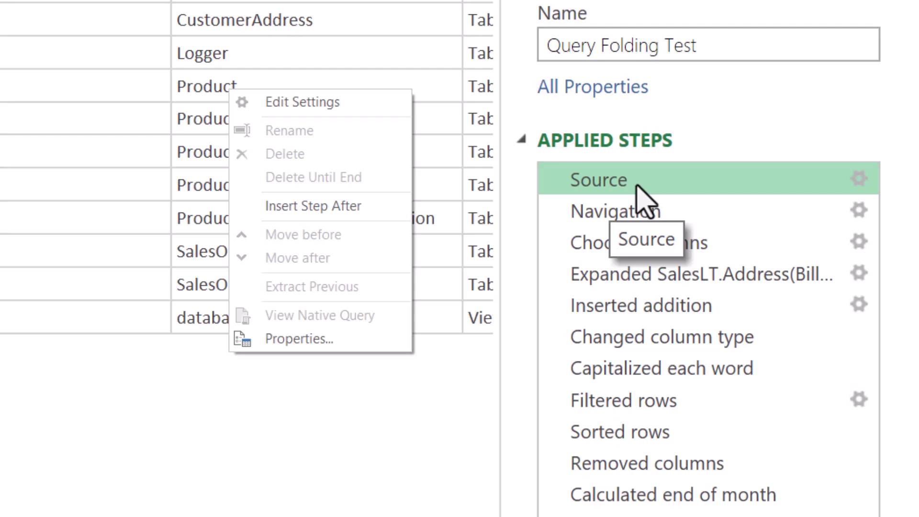
click(644, 211)
click(644, 211)
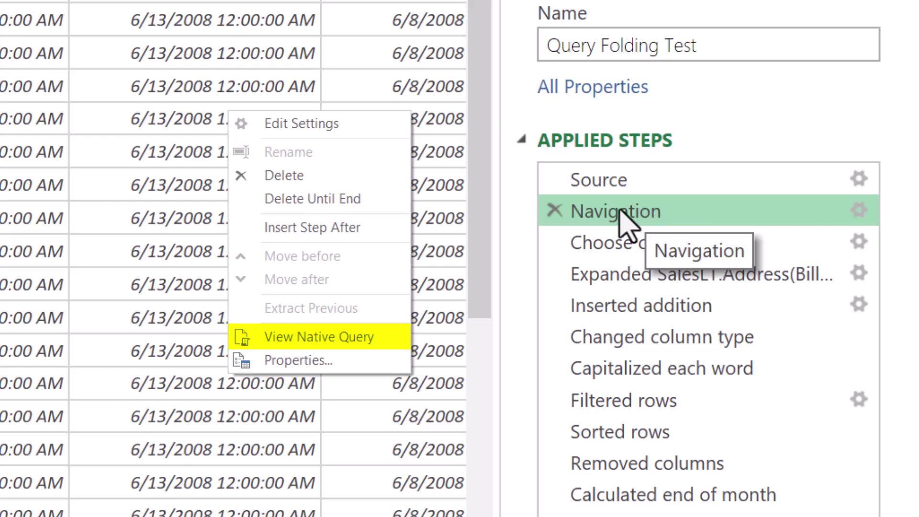
- View and close the shorter five-column native SQL for the Choose columns step
click(614, 245)
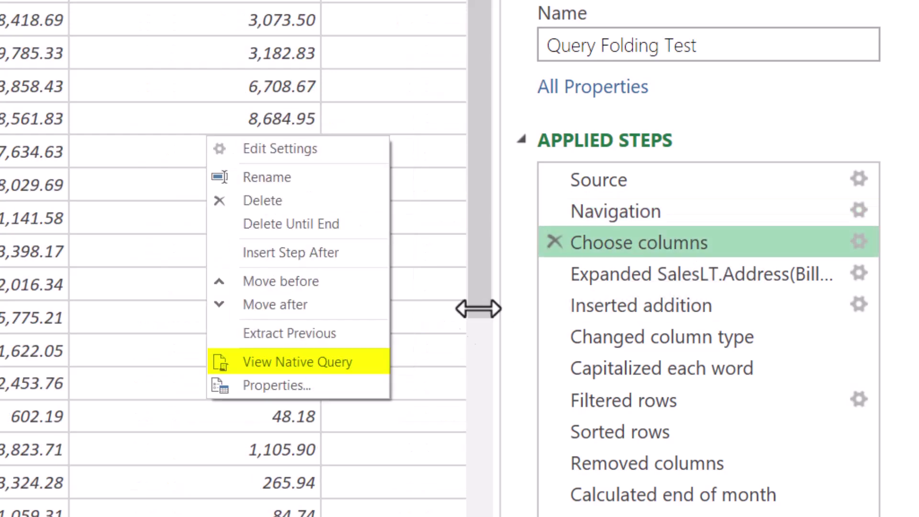
click(378, 367)
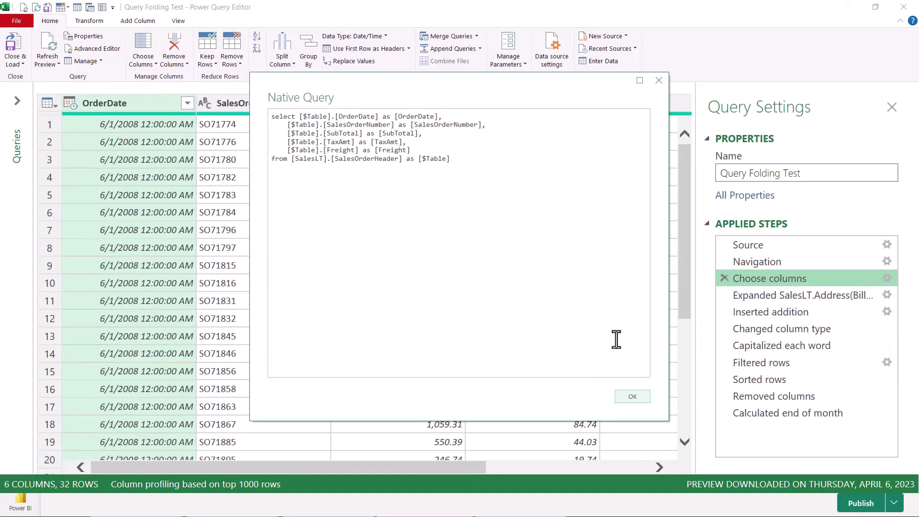
click(623, 396)
- View the Navigation step's native SQL for comparison, then move down to Choose columns
click(760, 260)
right_click(760, 260)
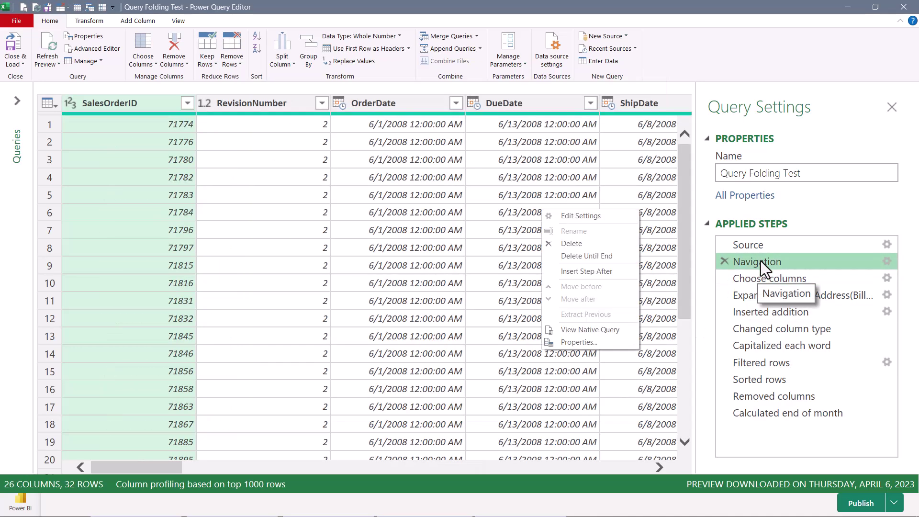
click(590, 330)
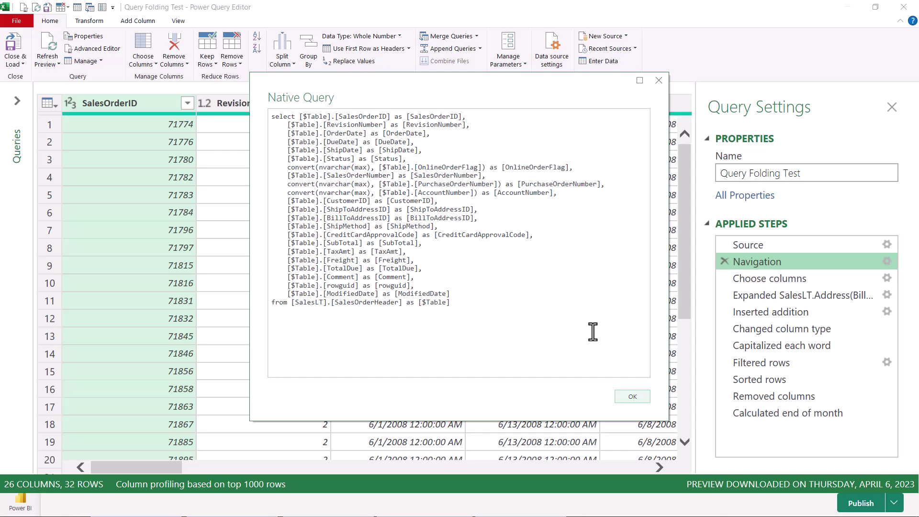
key(Down)
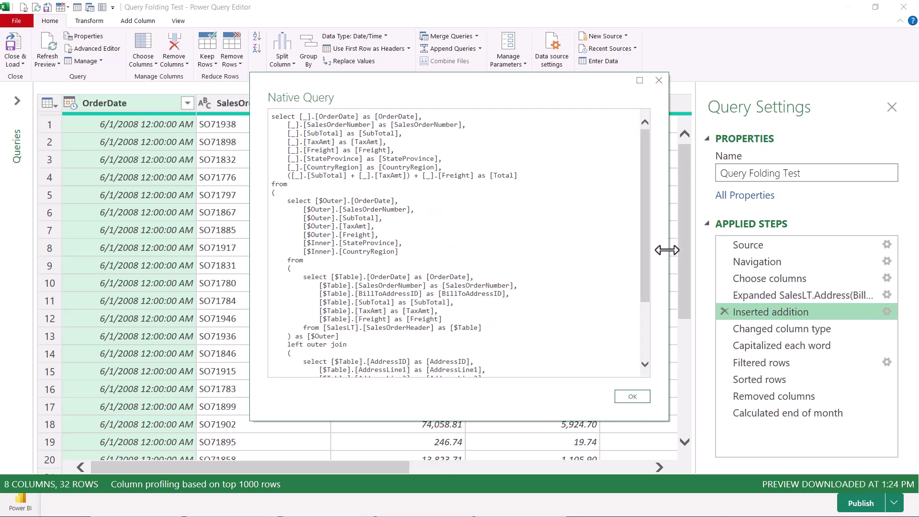
- Highlight the SubTotal part of Total and the convert(date, …) of OrderDate in the native SQL
drag(288, 175, 533, 177)
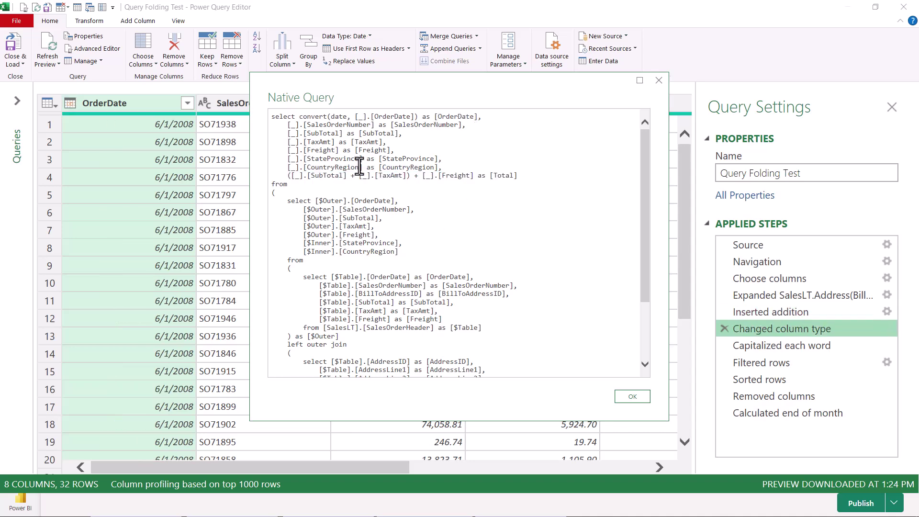
double_click(309, 116)
drag(355, 113, 389, 114)
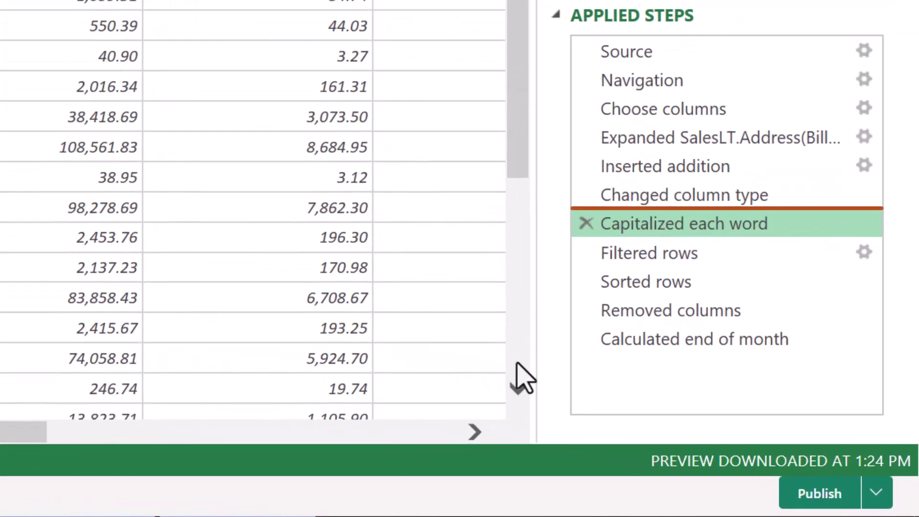
- Check whether Capitalized each word, Filtered rows and Sorted rows offer View Native Query
right_click(633, 223)
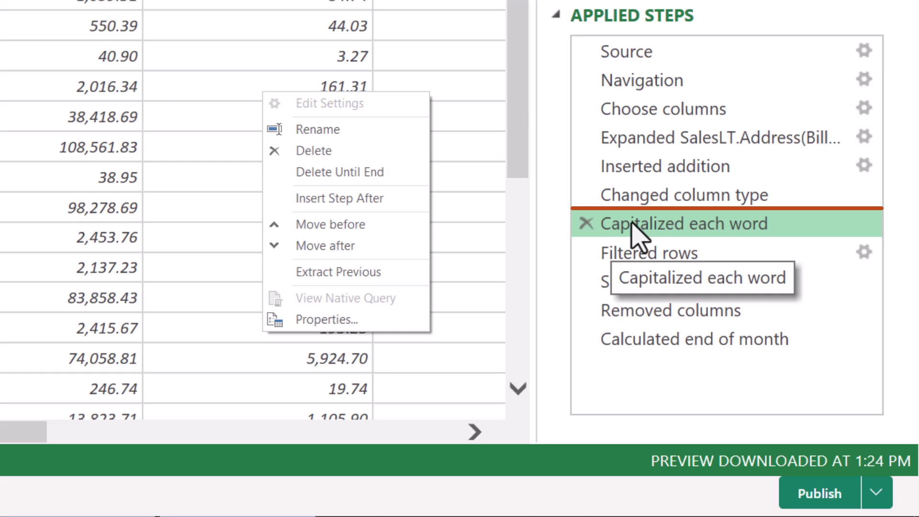
click(732, 259)
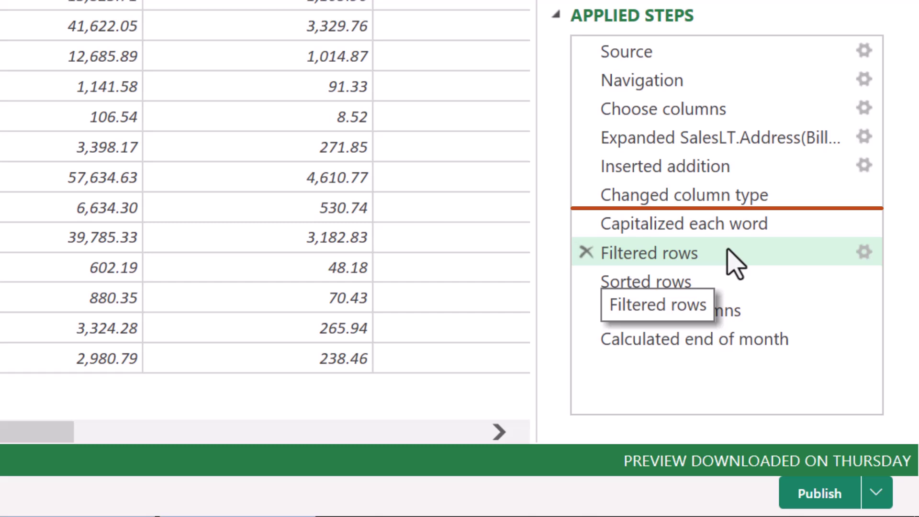
right_click(727, 250)
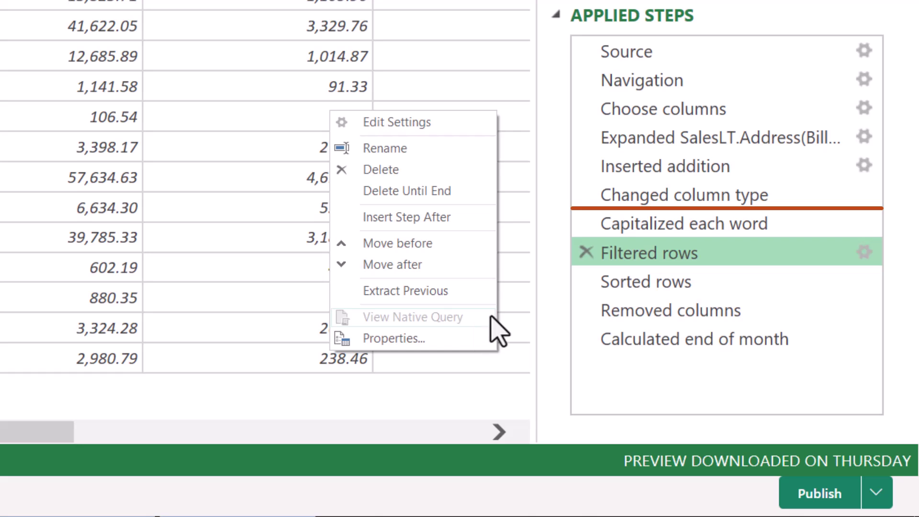
click(692, 297)
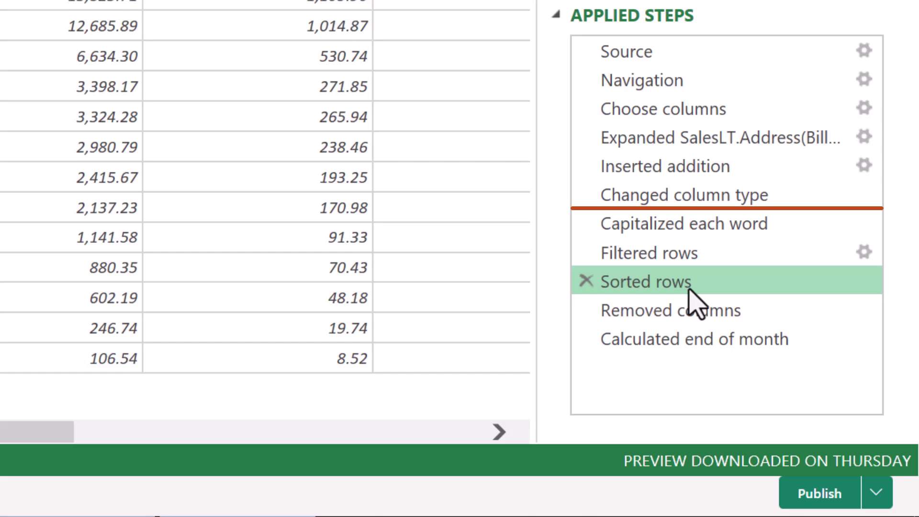
right_click(690, 290)
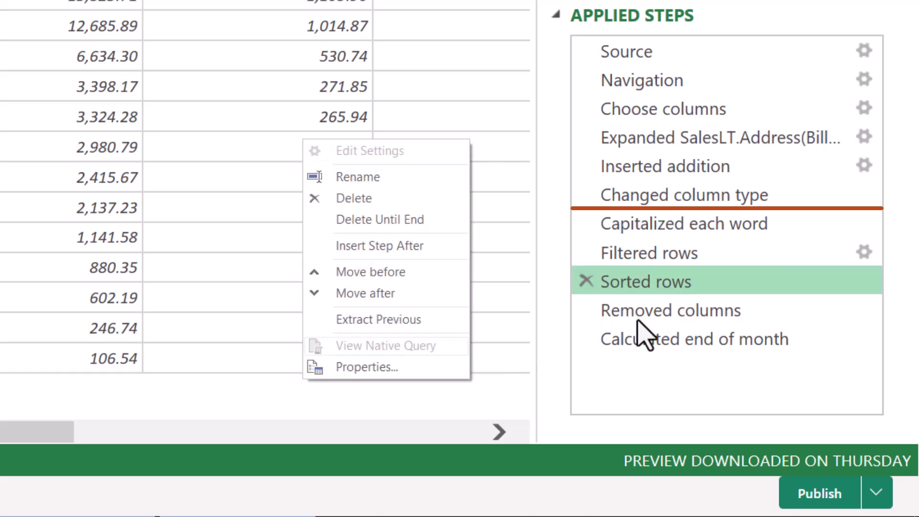
- Show the native SQL for Removed columns, selecting OrderDate through Total
click(685, 308)
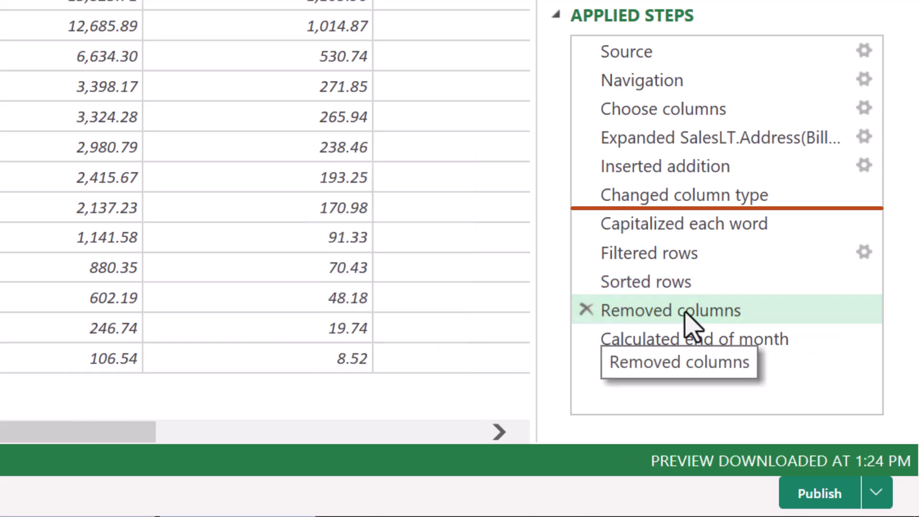
click(685, 312)
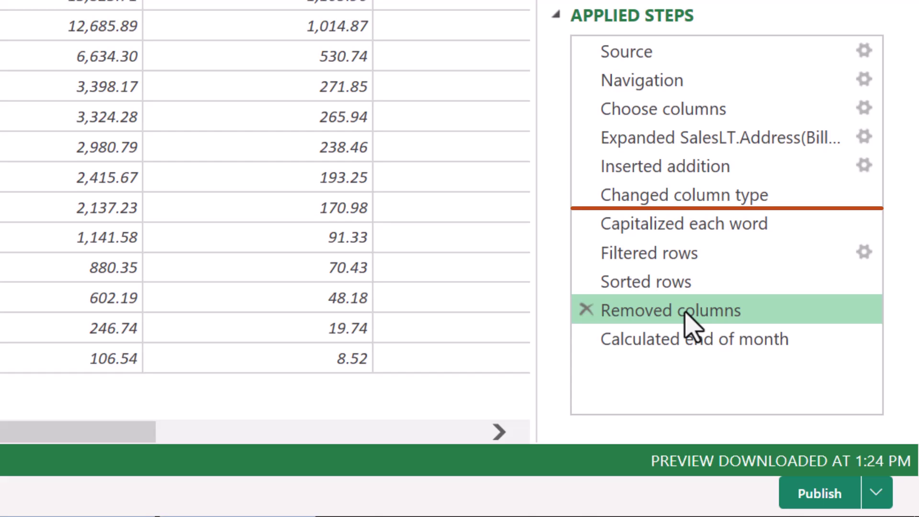
right_click(684, 312)
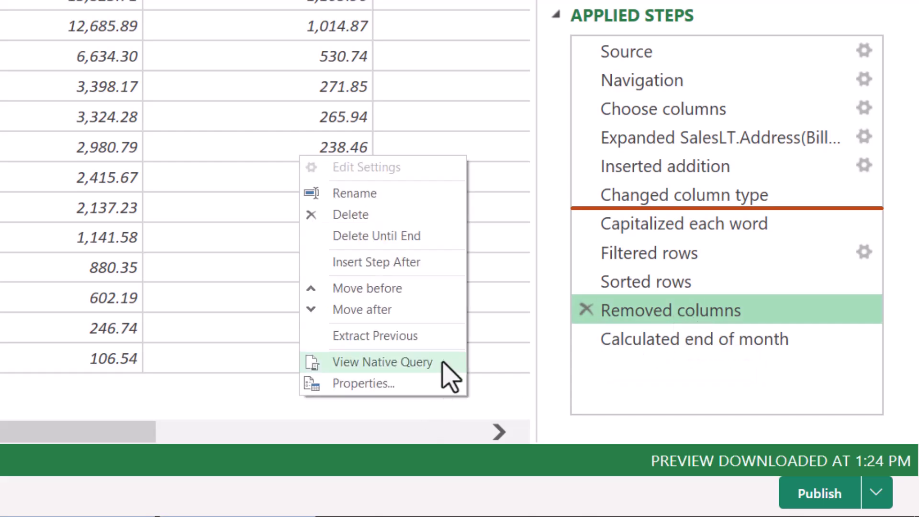
click(445, 362)
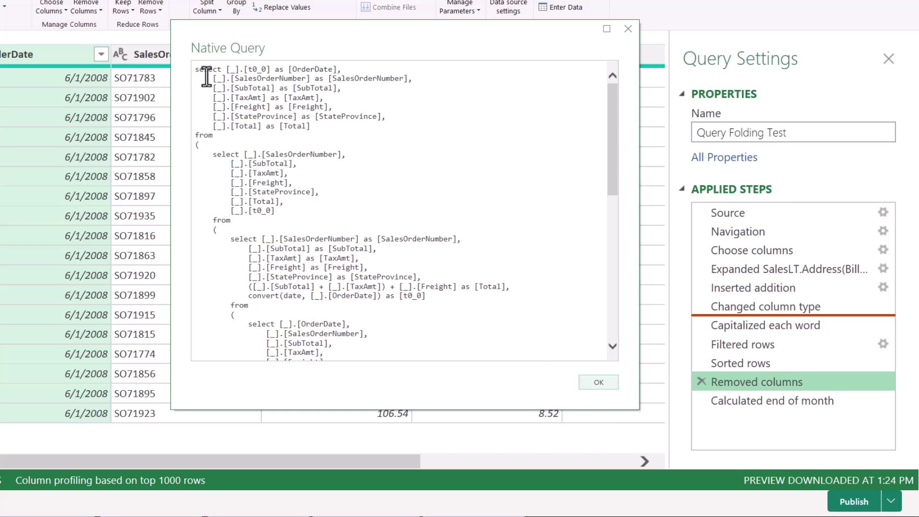
- Highlight the outer query's output columns and the datefromparts end-of-month calculation in the SQL
drag(208, 78, 371, 125)
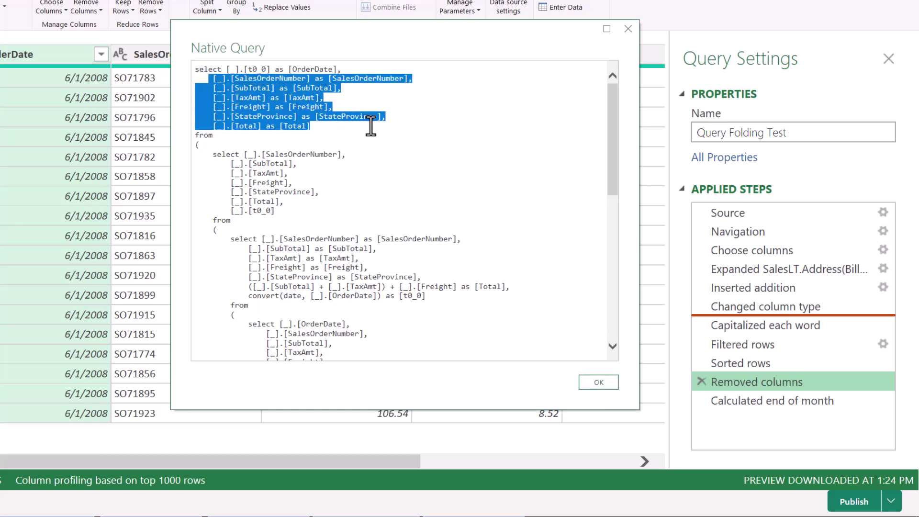
click(342, 133)
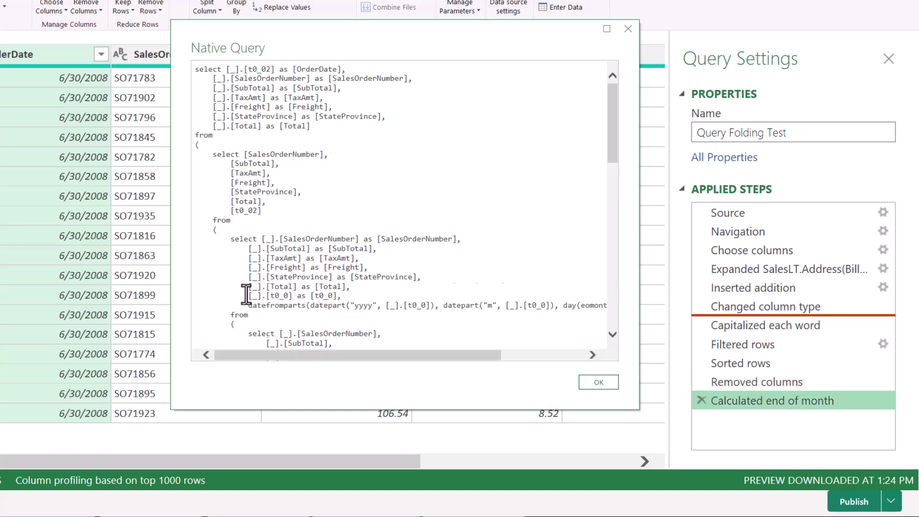
drag(242, 306, 308, 317)
click(341, 276)
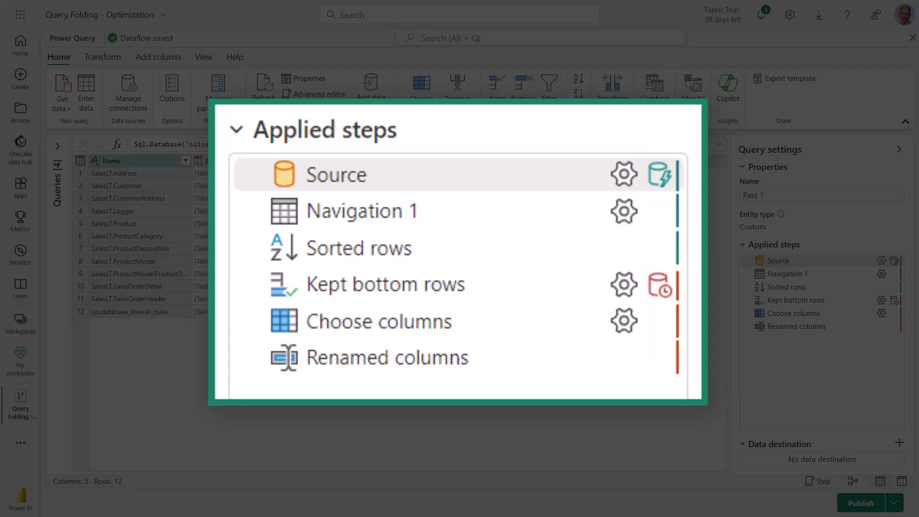
click(785, 273)
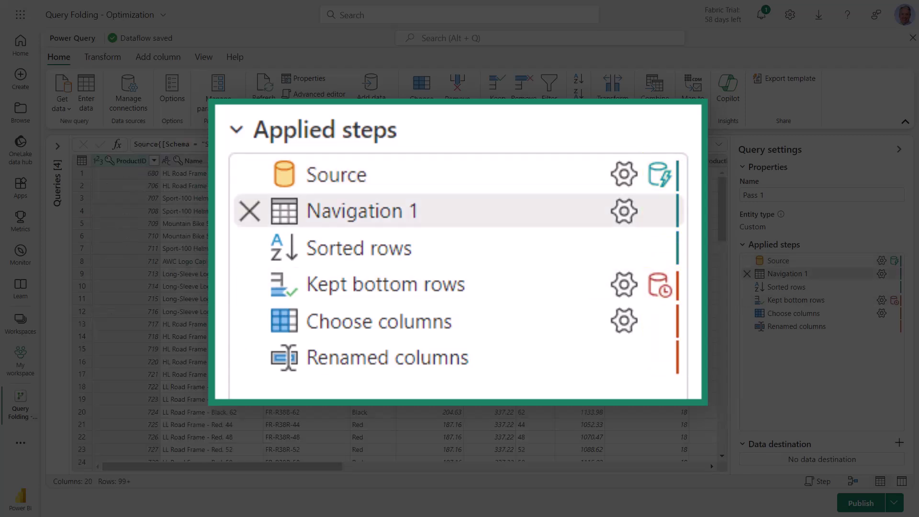
click(787, 287)
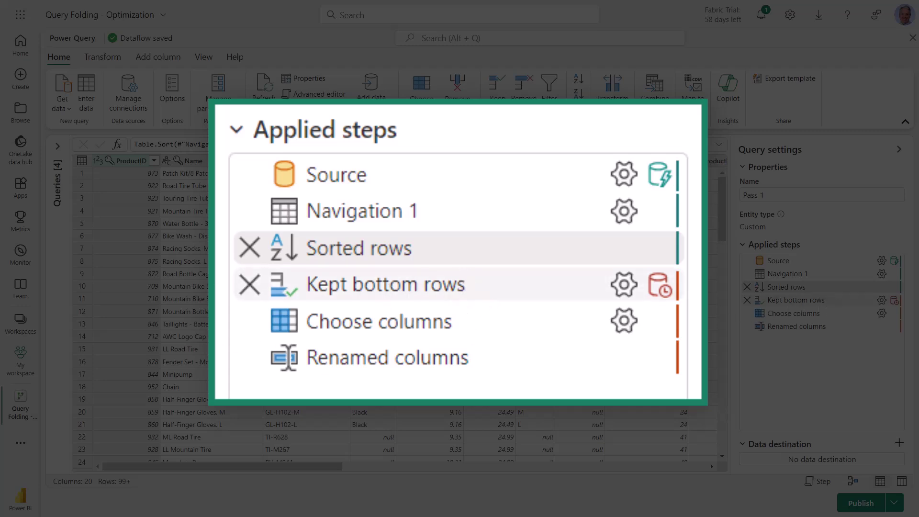
click(769, 302)
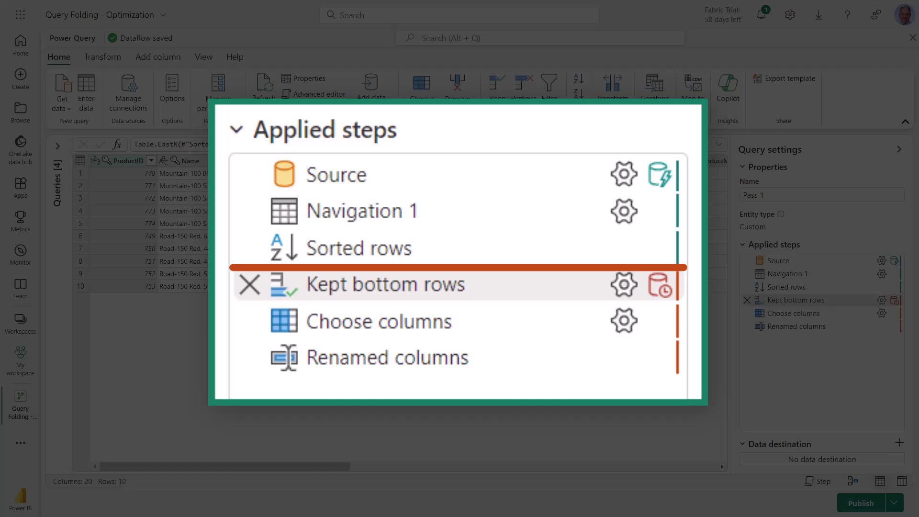
click(802, 312)
click(812, 327)
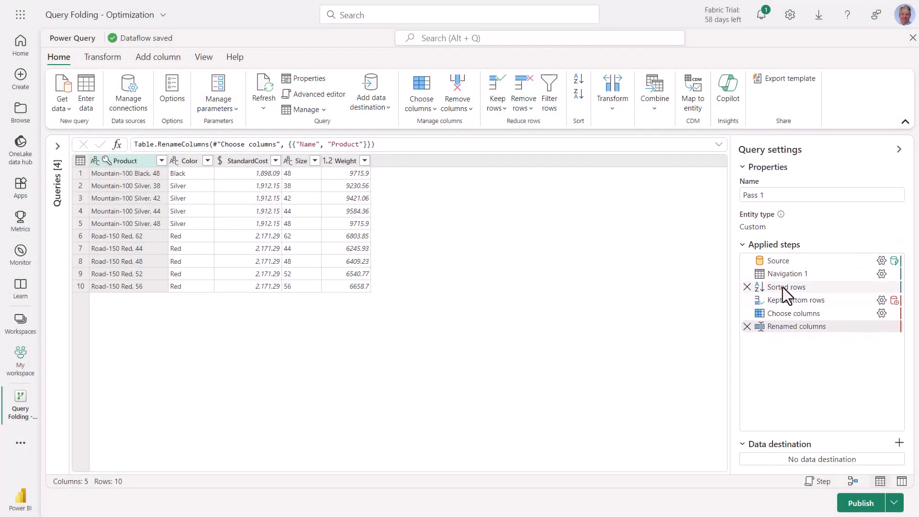
click(784, 287)
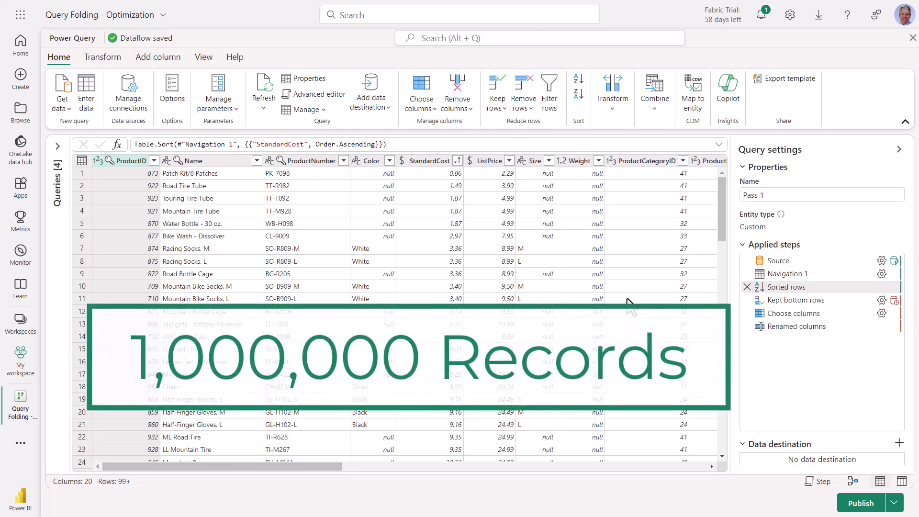
click(831, 300)
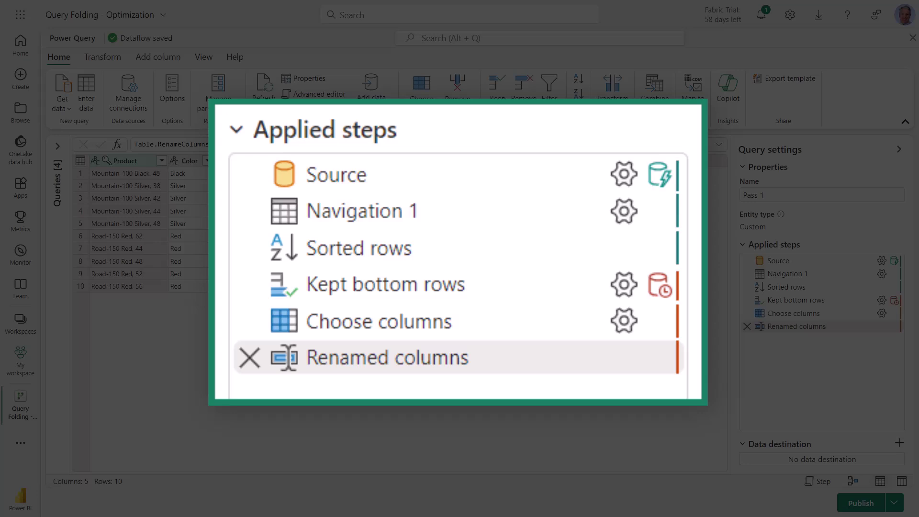
key(Up)
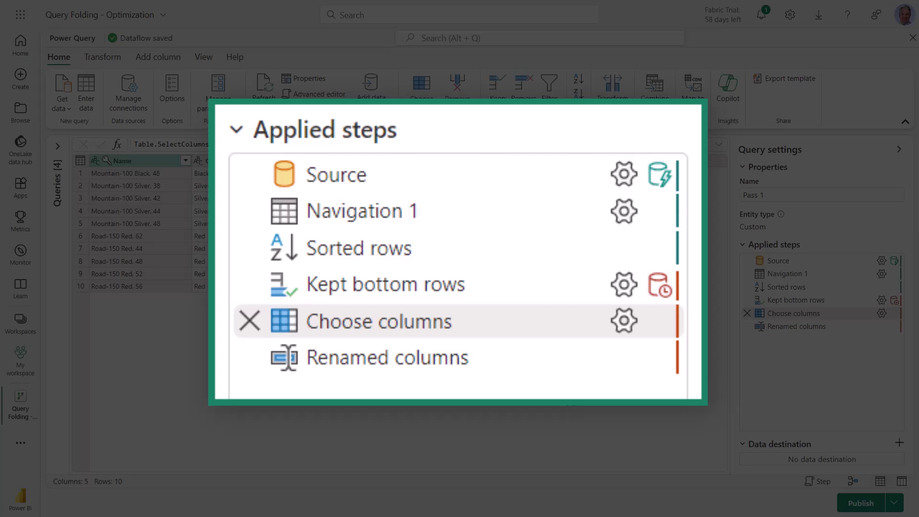
- Move Choose columns between Sorted rows and Kept bottom rows, then check the Kept bottom rows result
drag(803, 314, 811, 289)
drag(811, 289, 812, 289)
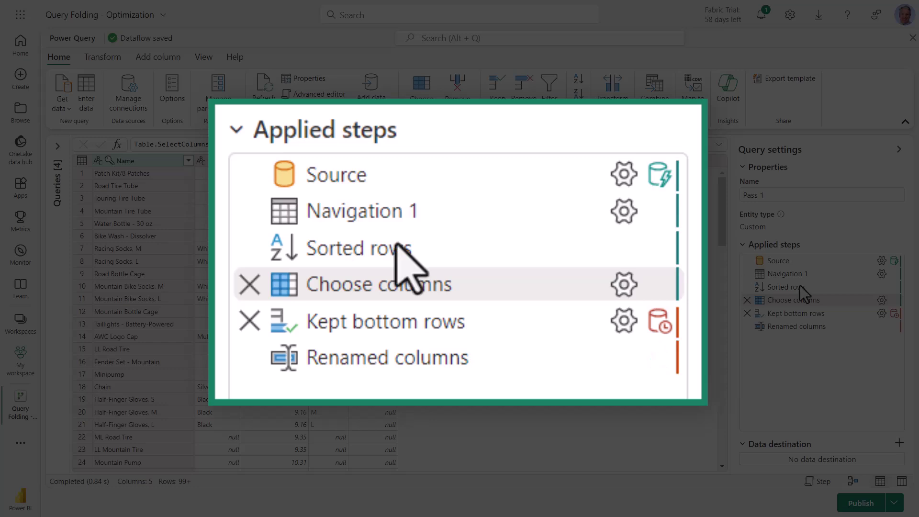
click(810, 312)
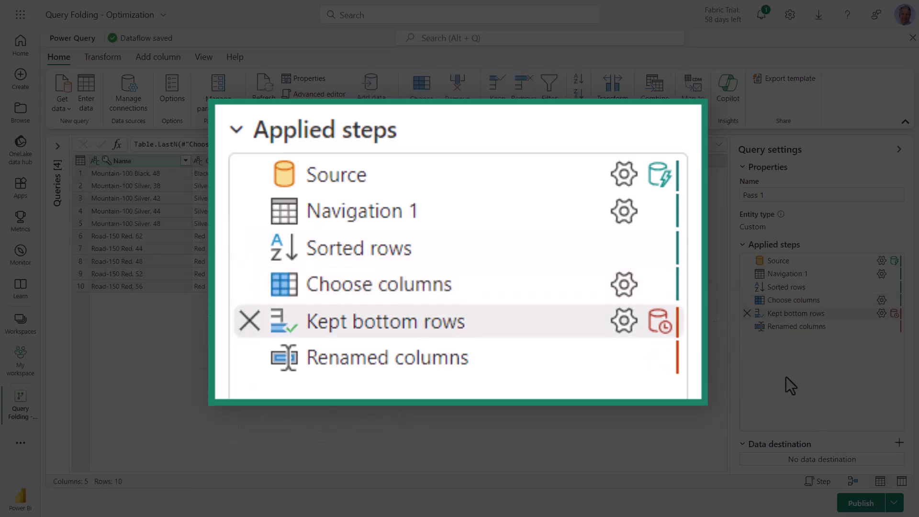
- Move Renamed columns above Kept bottom rows as well
mouse_move(785, 326)
key(Down)
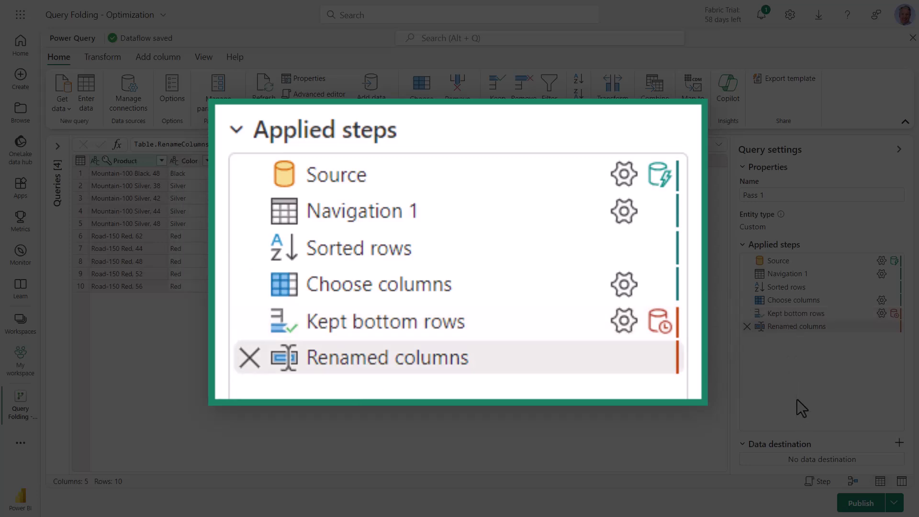
drag(789, 327, 810, 309)
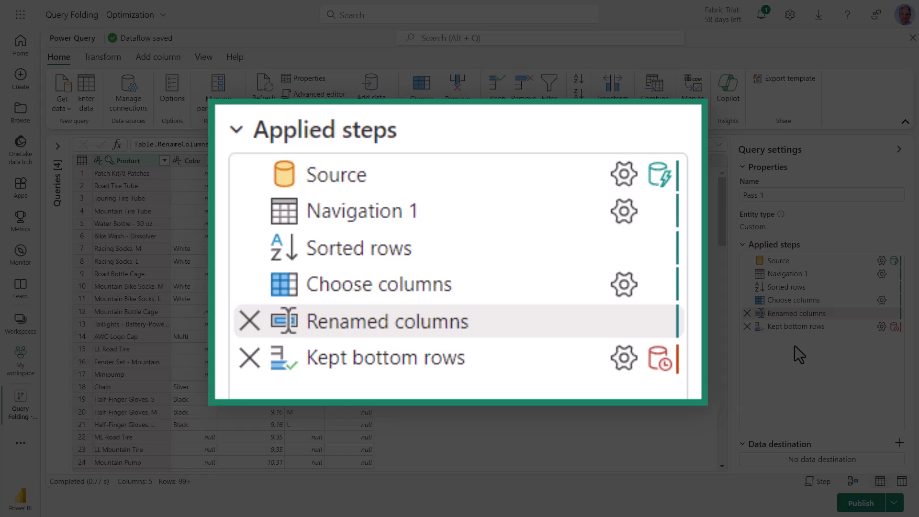
- Edit the Sorted rows formula from Order.Ascending to Order.Descending so StandardCost sorts descending
click(817, 325)
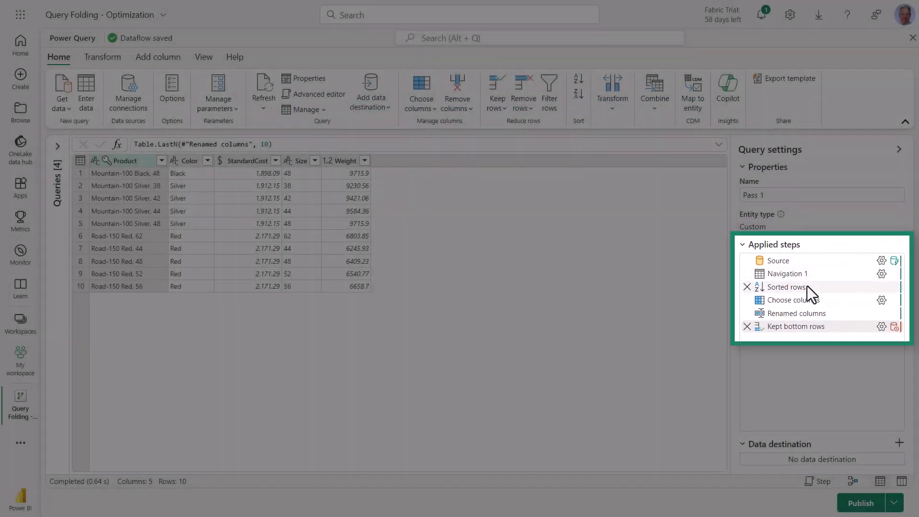
click(806, 285)
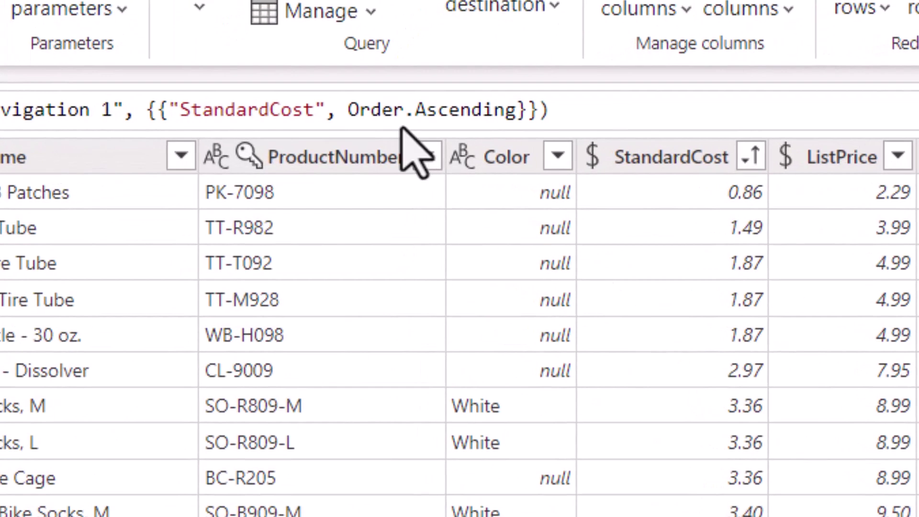
click(426, 109)
key(BackSpace)
text(De)
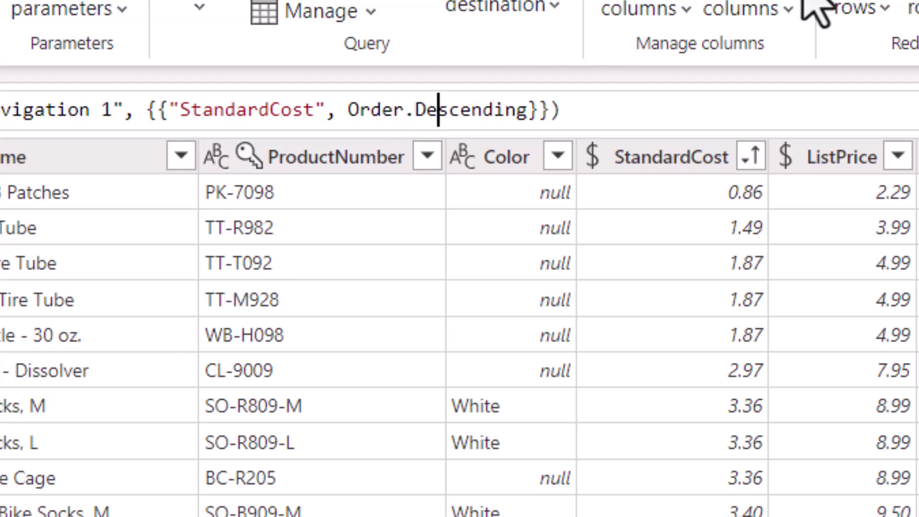
key(Return)
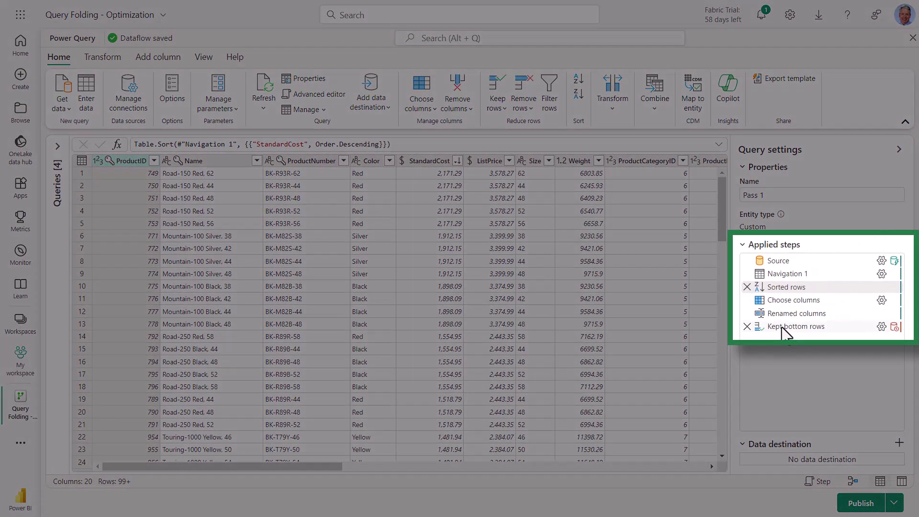
click(794, 326)
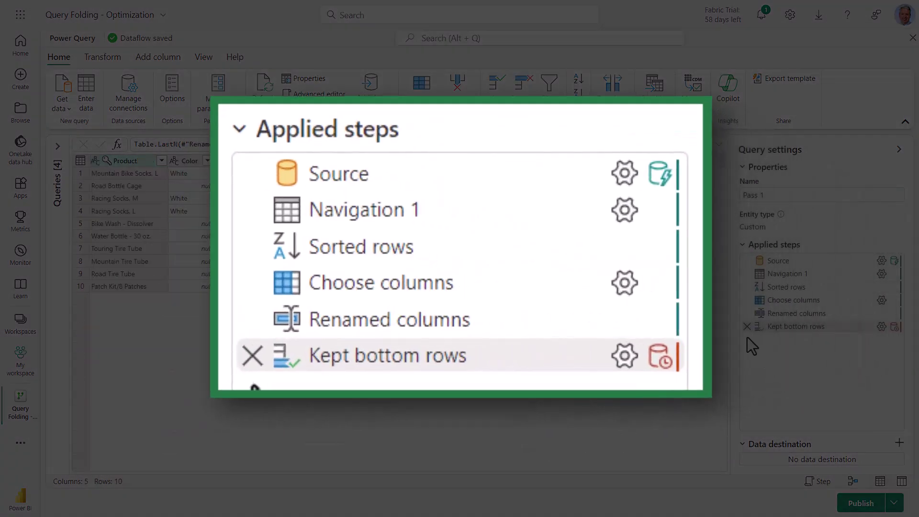
- Delete Kept bottom rows and add a Kept top rows step keeping 10 rows
click(746, 326)
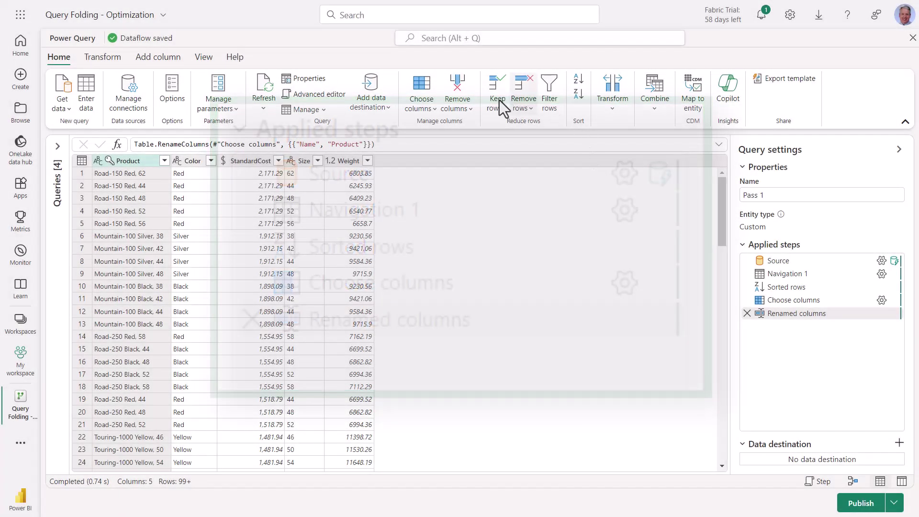
click(491, 100)
click(473, 131)
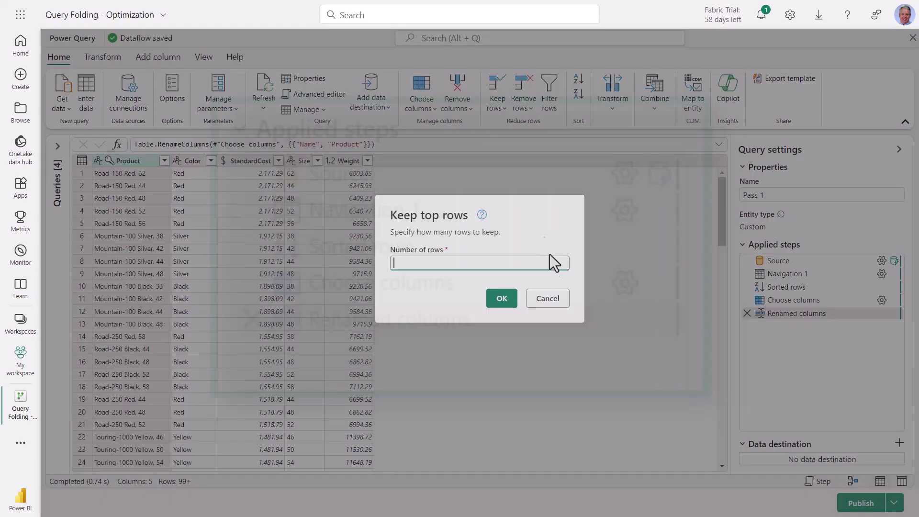
text(10)
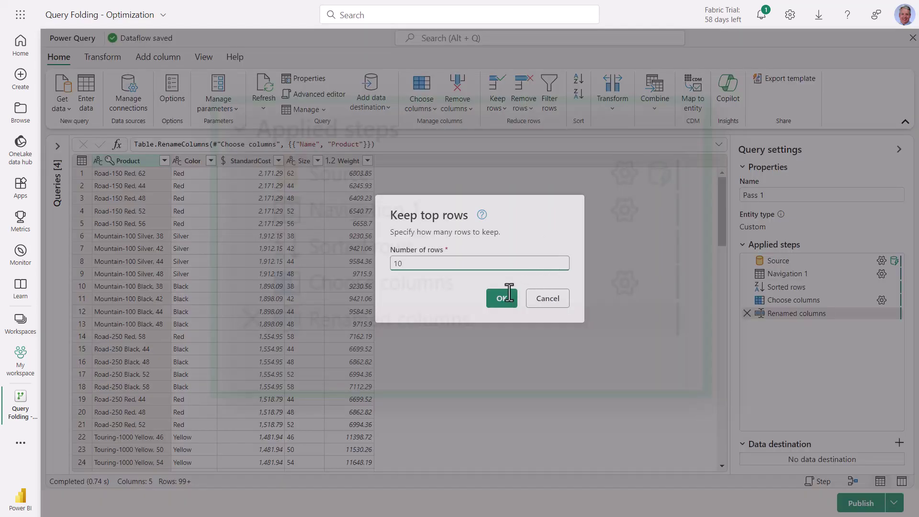
click(502, 298)
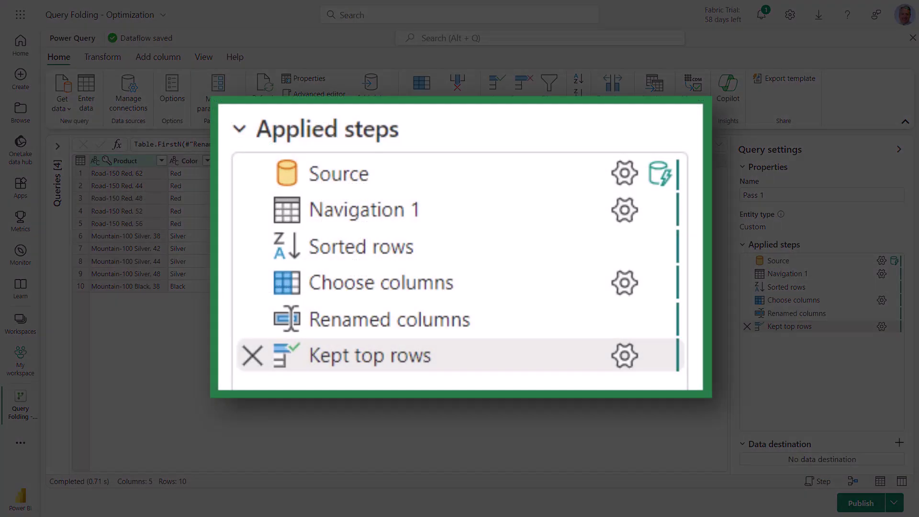